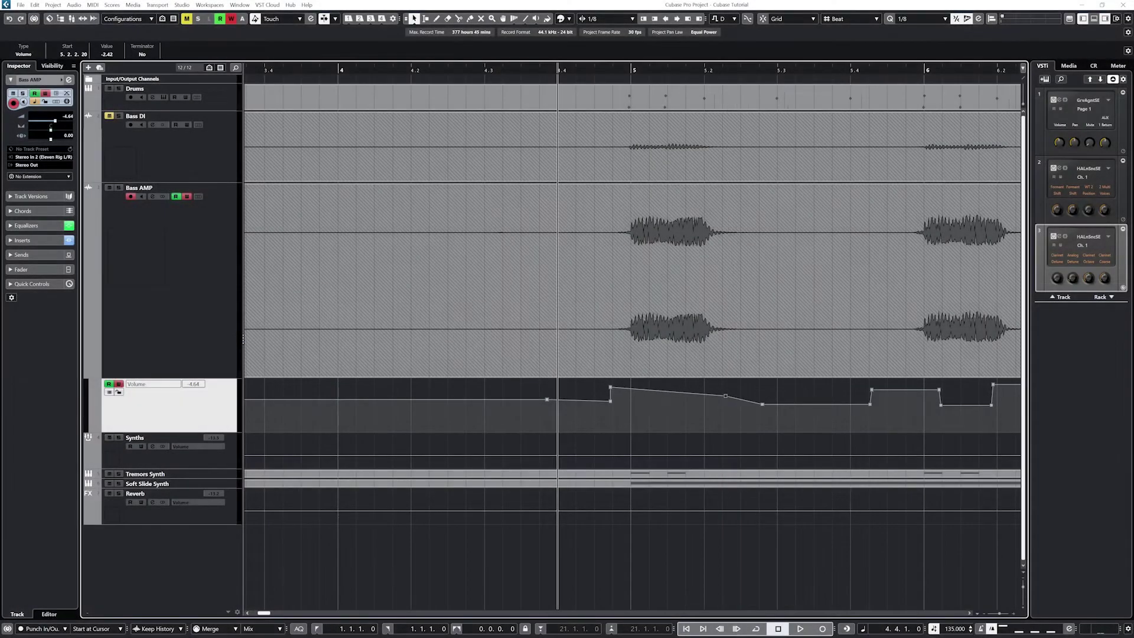
Switch the automation lane to Mute and draw a mute-on block.
left_click(739, 412)
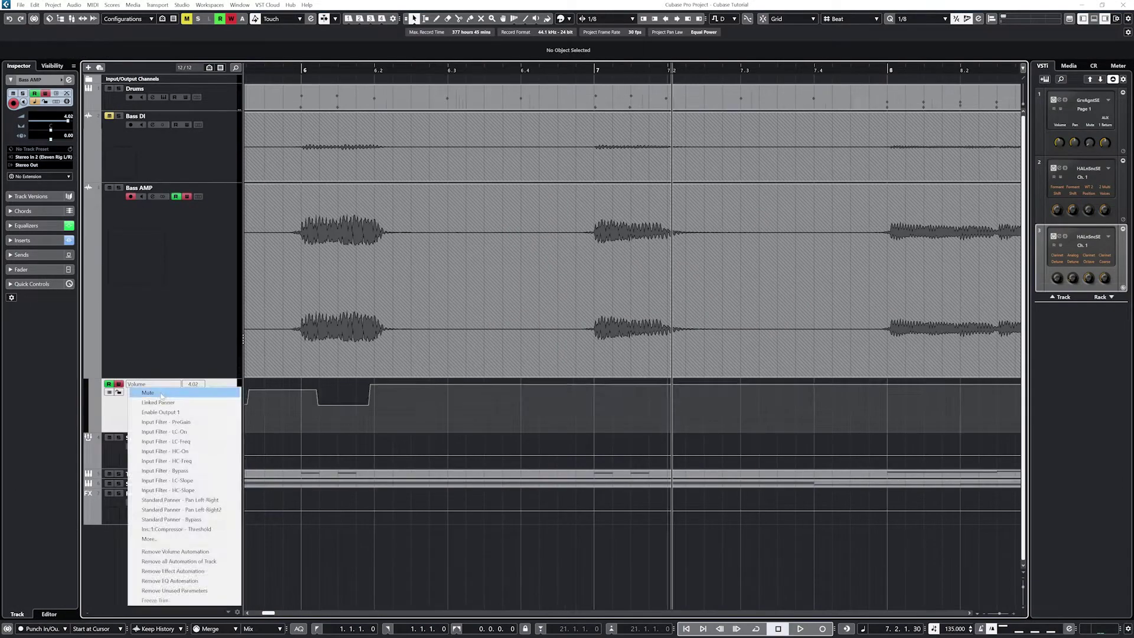
left_click(171, 407)
left_click_drag(594, 390, 653, 390)
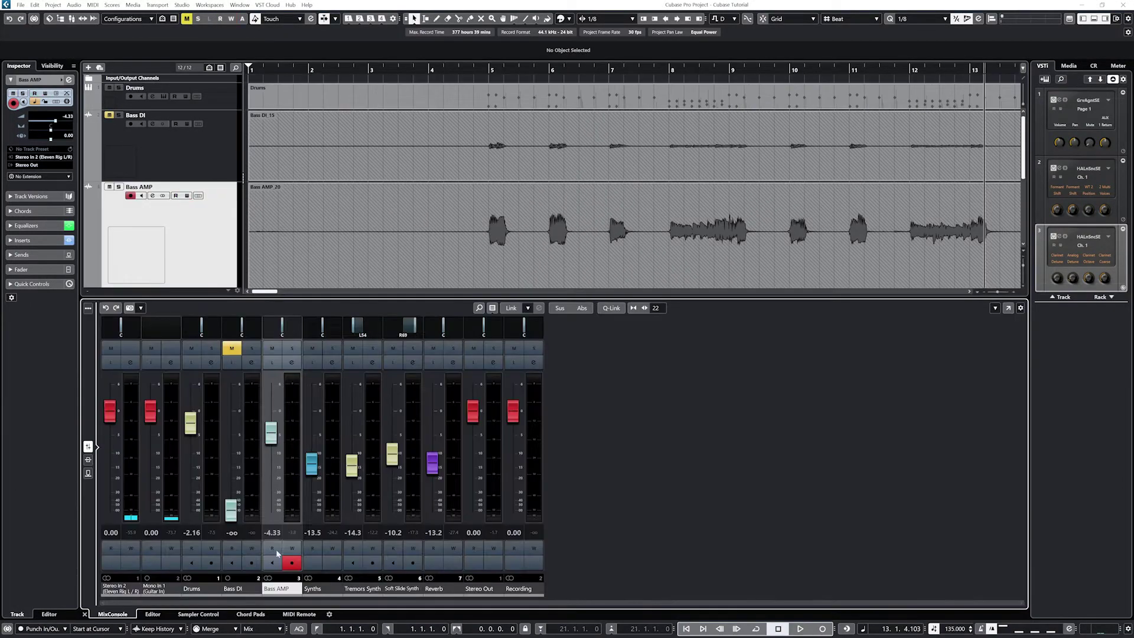
Enable read and write on Bass AMP and run a short live volume write pass.
left_click(277, 553)
left_click(292, 548)
key("space")
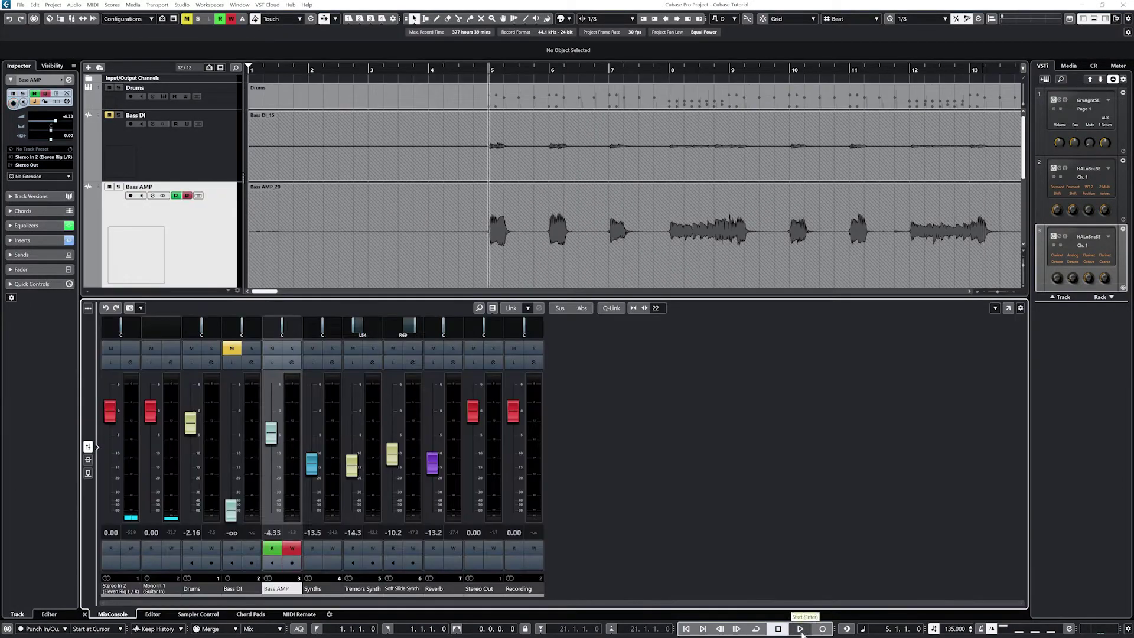
key("space")
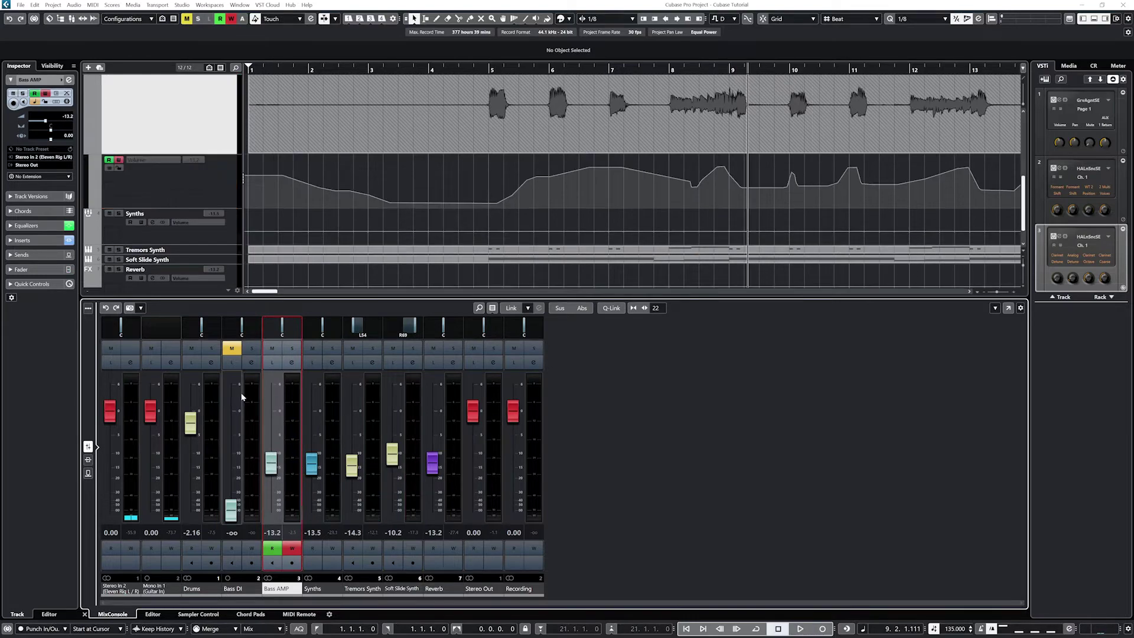
Check the automation settings panel, end the volume write, and switch to Auto-Latch mode.
key("F6")
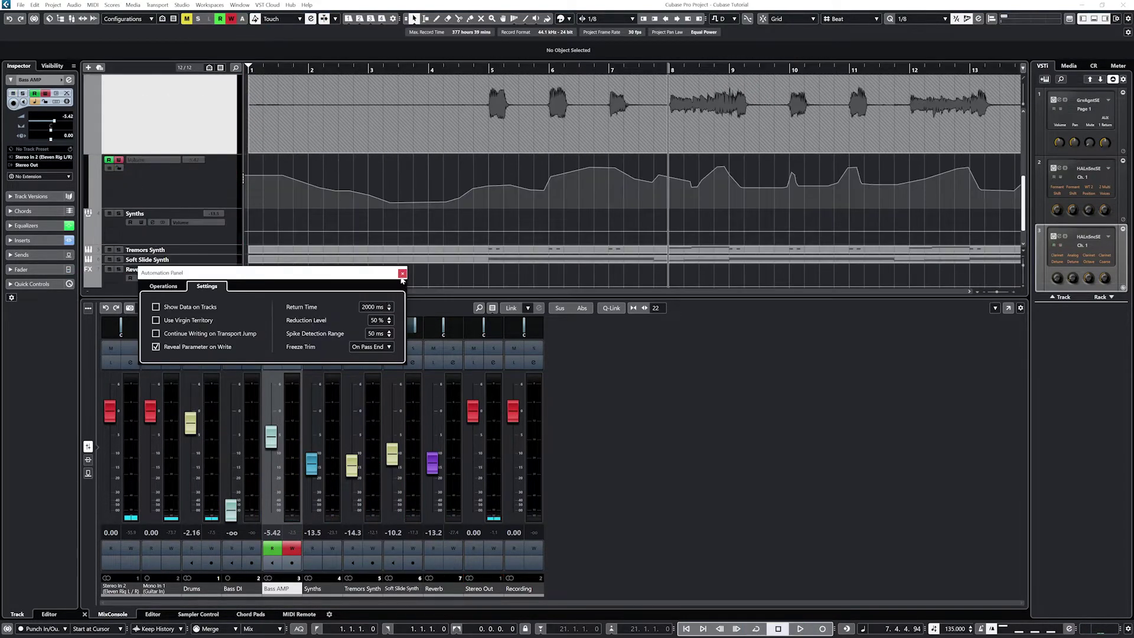
key("F6")
key("space")
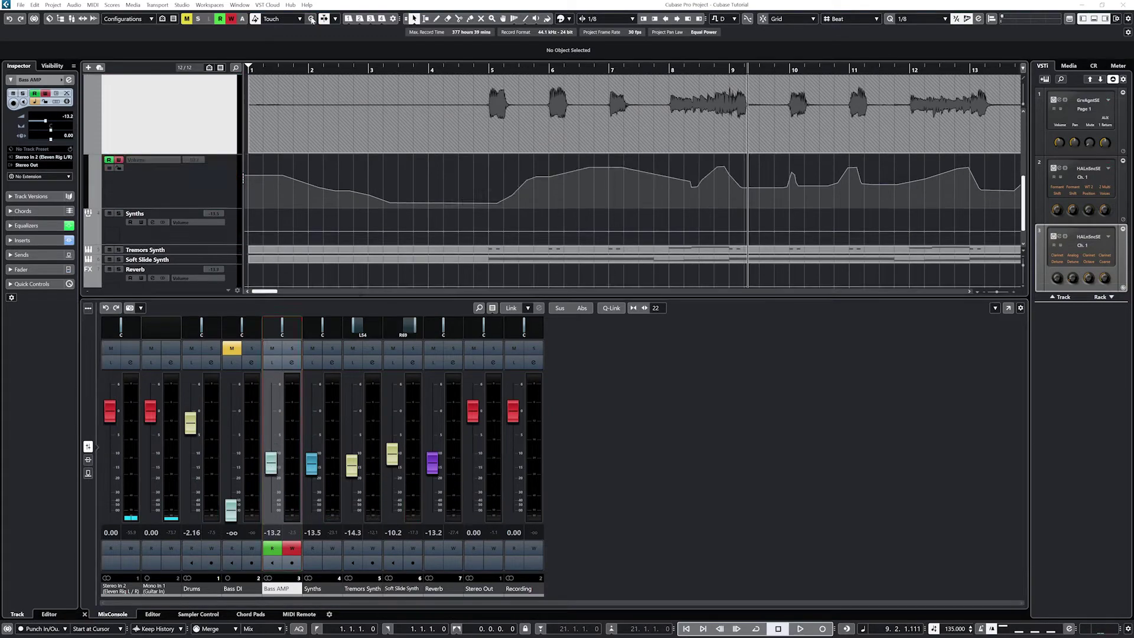
key("F6")
key("F6")
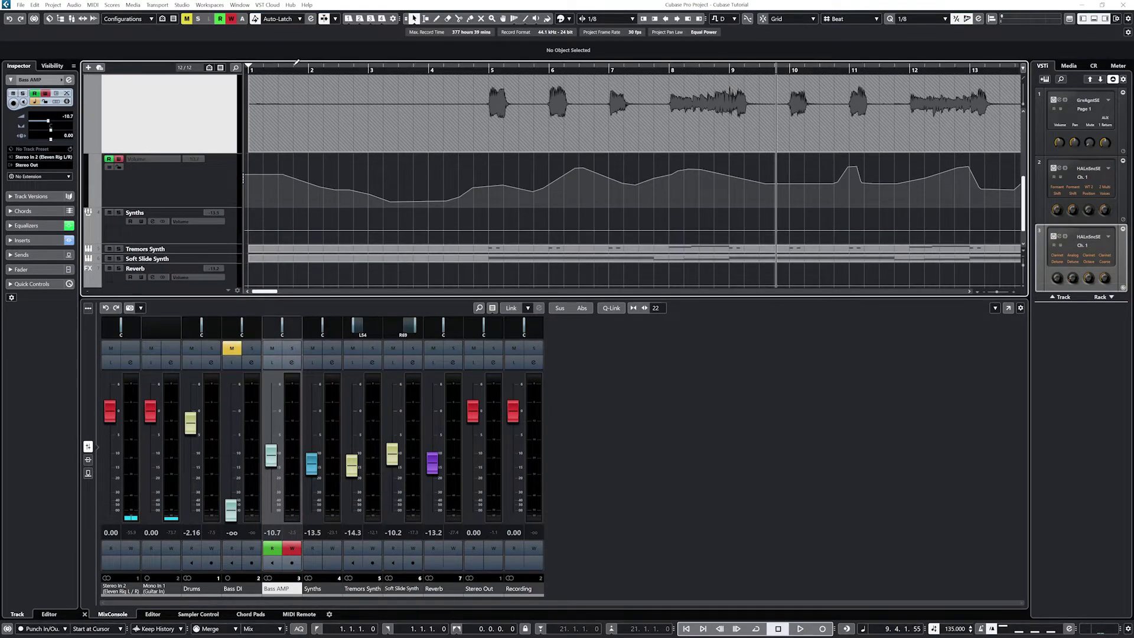
Run an Auto-Latch pass from near the start, raising Bass AMP volume to -8.93.
left_click(298, 65)
key("space")
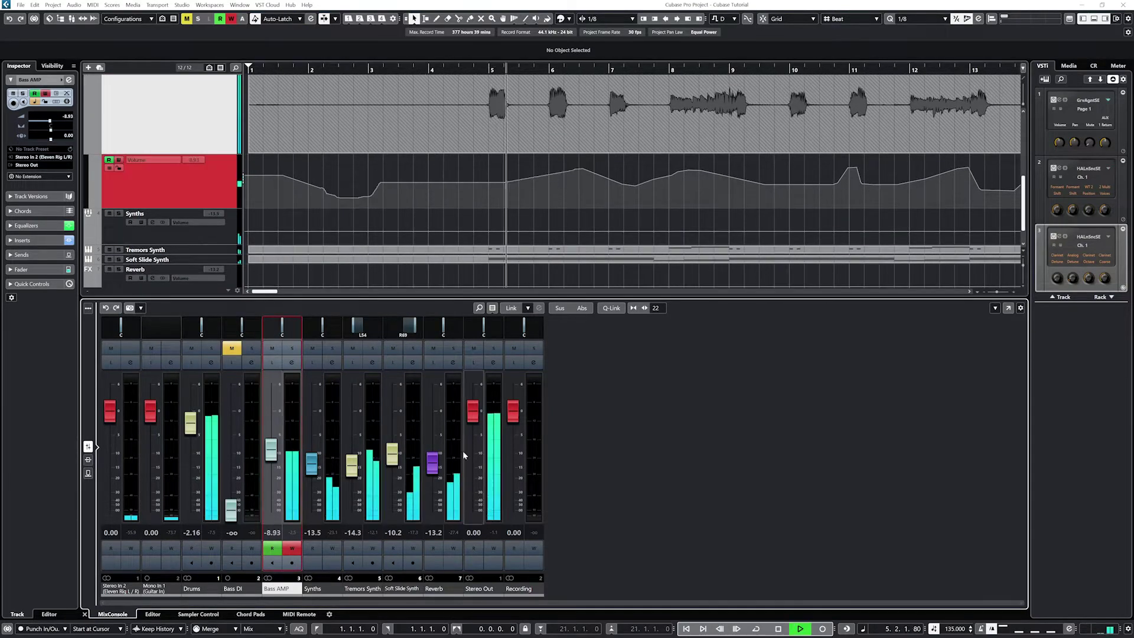
key("space")
mouse_move(271, 470)
left_mouse_down()
mouse_move(271, 441)
mouse_move(270, 470)
mouse_move(270, 459)
left_mouse_up()
key("space")
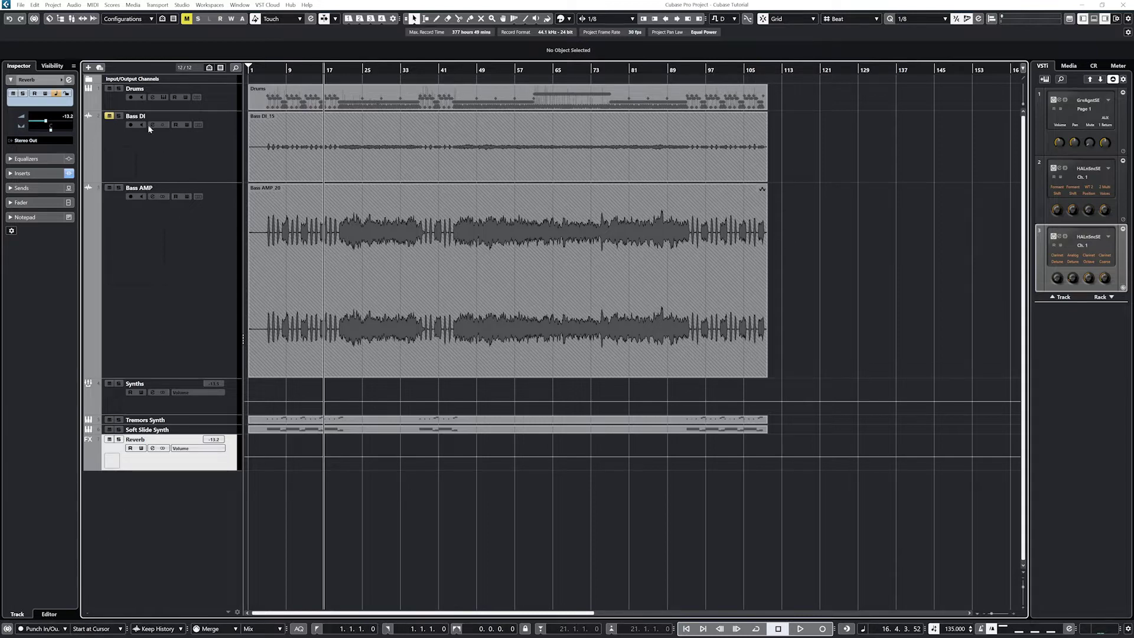
Show the Bass AMP Volume automation lane from the track's context menu and select it.
right_click(147, 264)
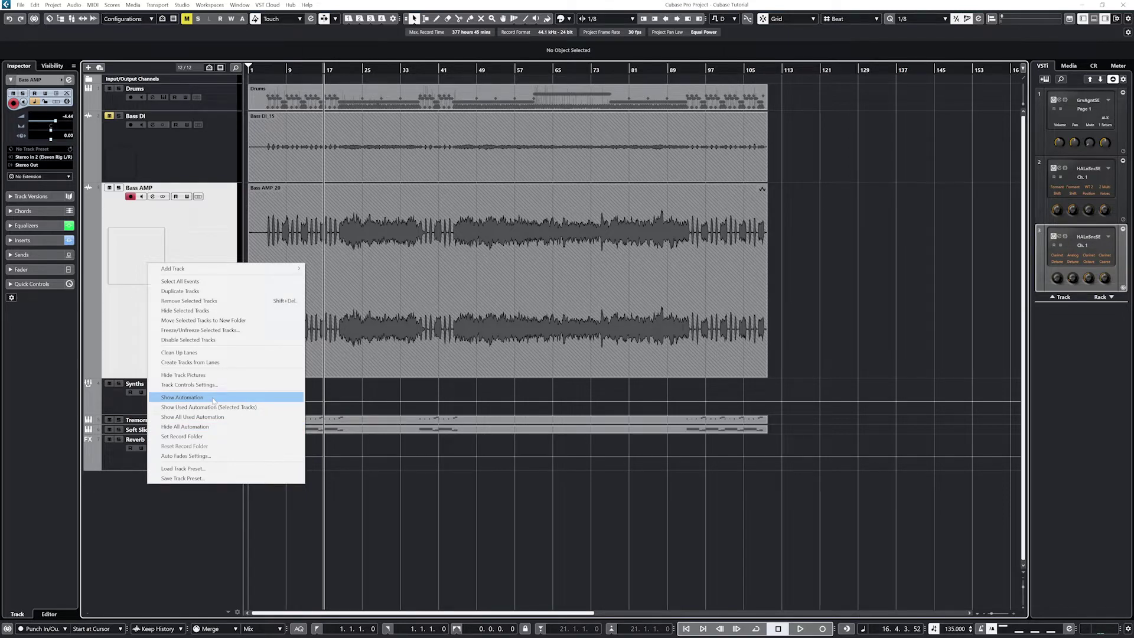
left_click(214, 399)
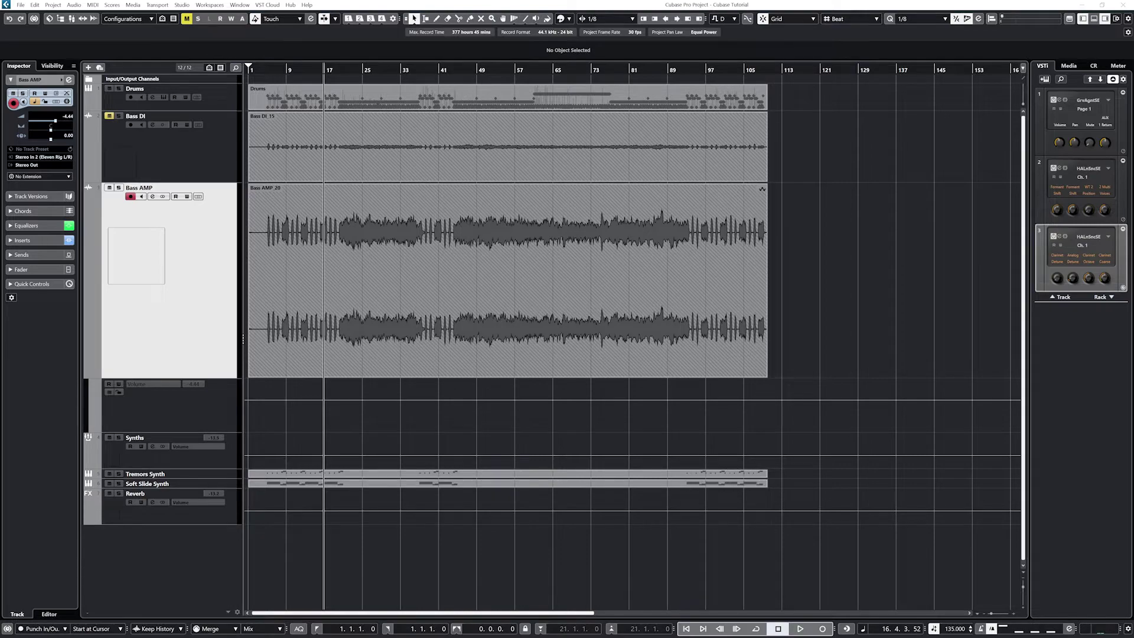
key("Down")
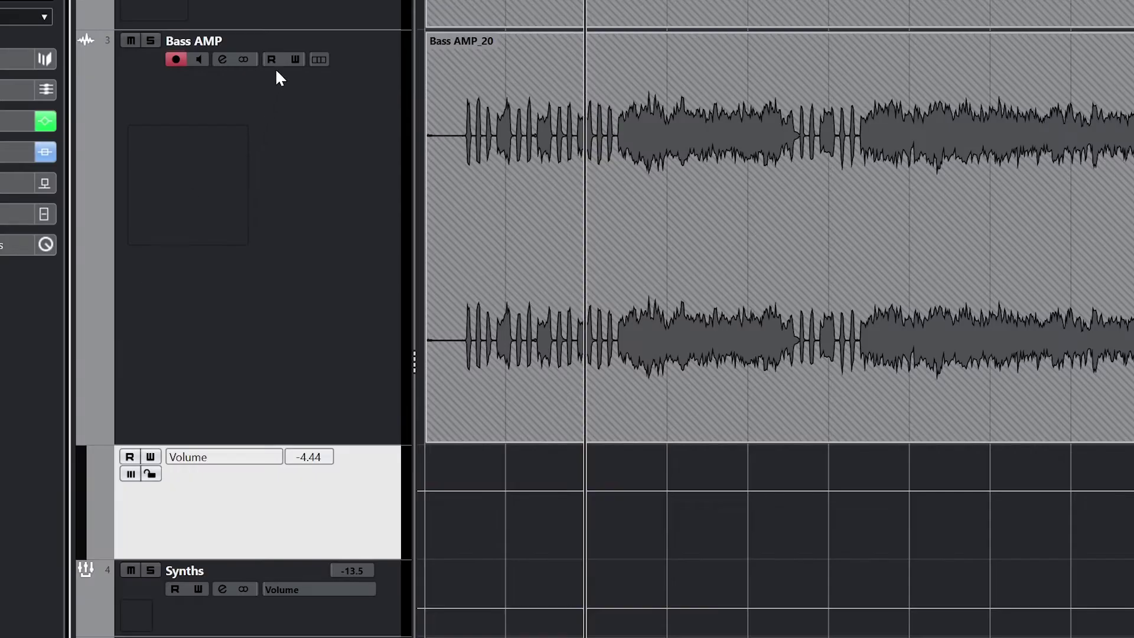
Enable R and W on the Volume lane, switching its parameter to Mute and back to Volume.
left_click(130, 460)
left_click(151, 459)
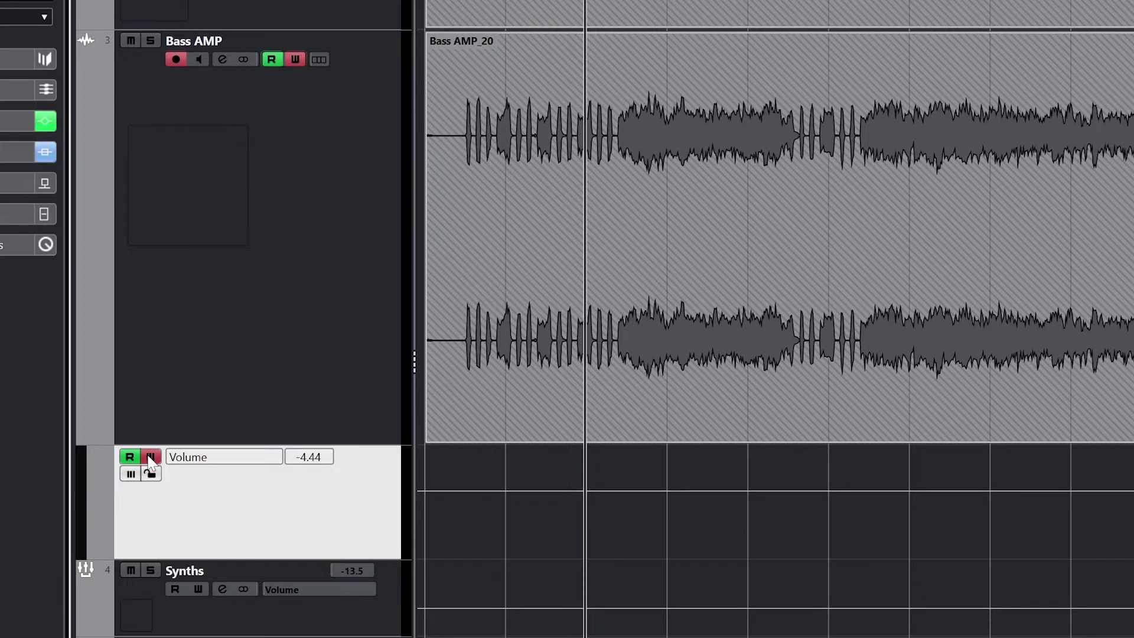
left_click(192, 459)
left_click(202, 473)
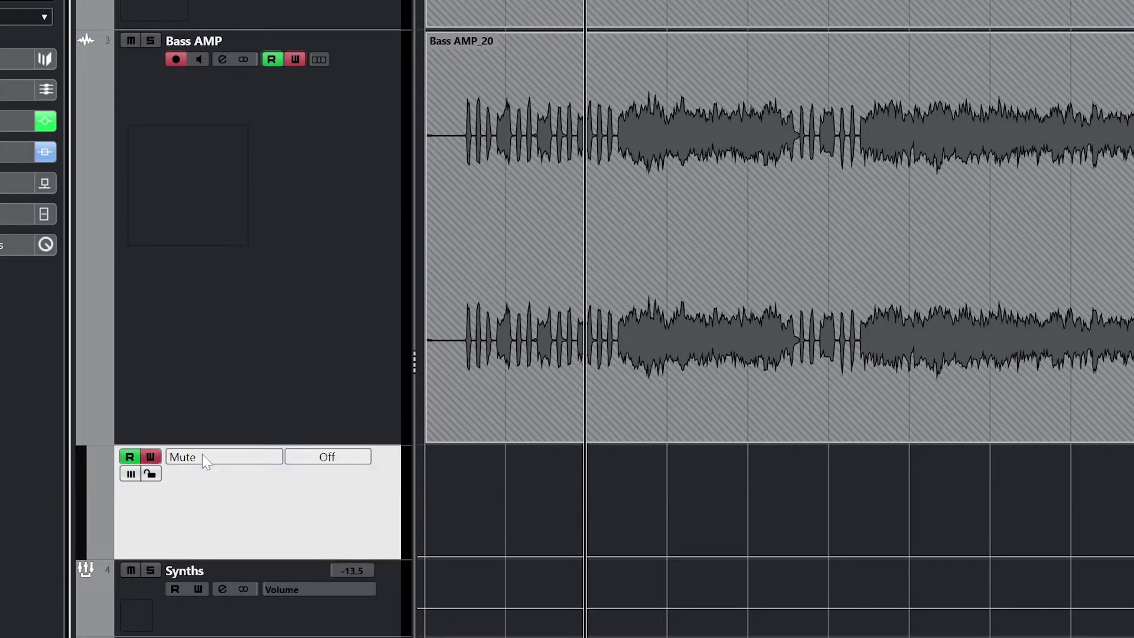
left_click(202, 455)
left_click(206, 473)
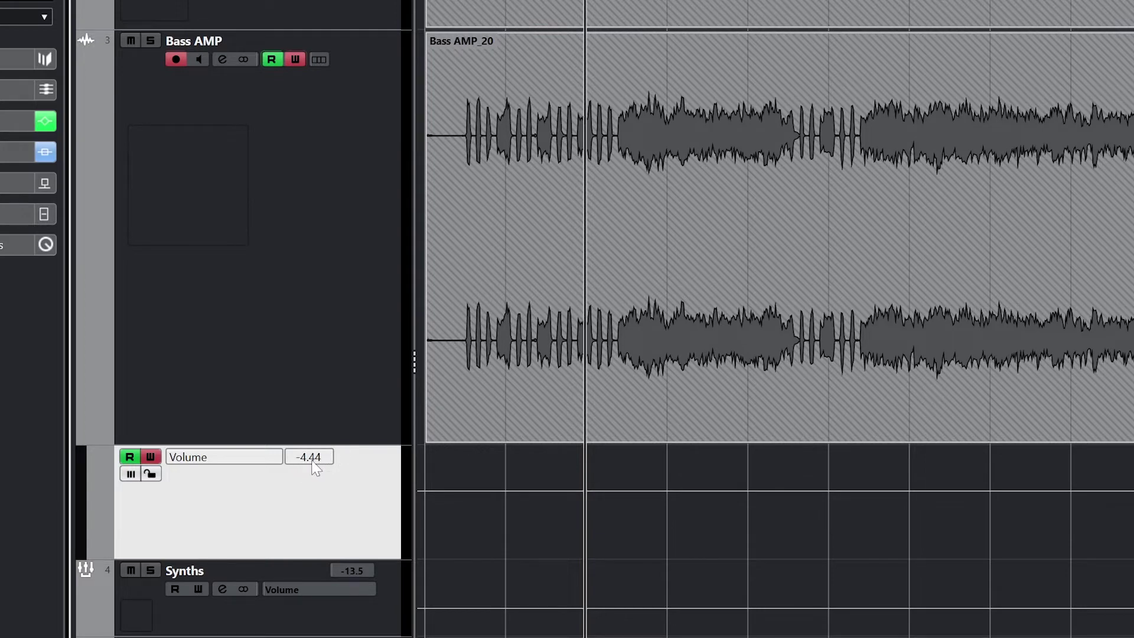
Toggle the lane's automation mute and lock on and off again.
left_click(131, 475)
left_click(131, 475)
left_click(151, 474)
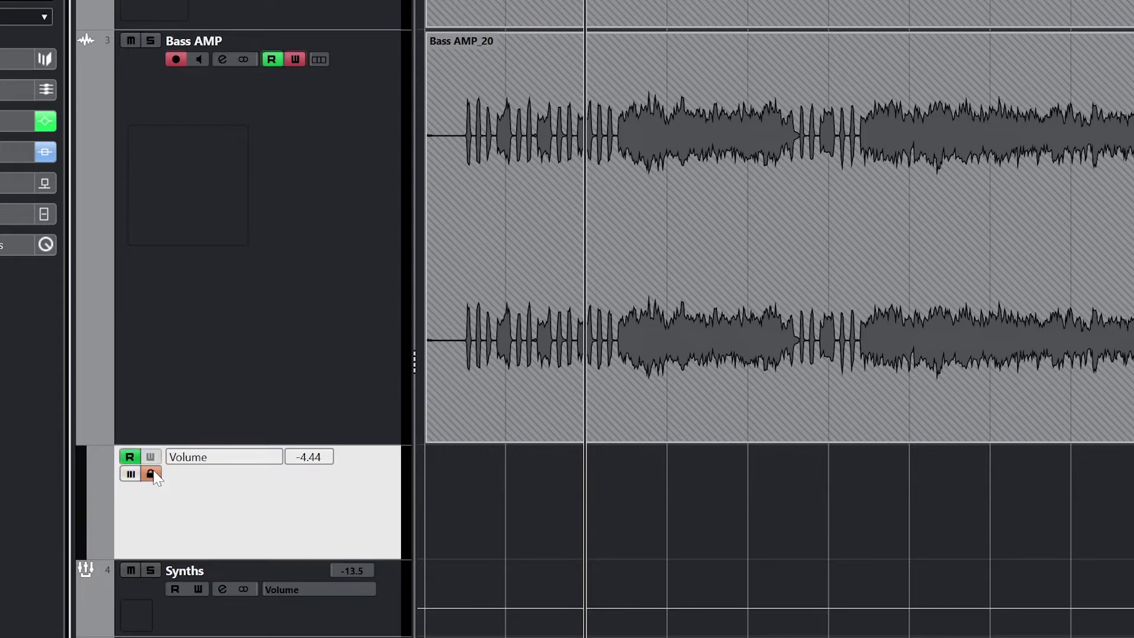
left_click(151, 473)
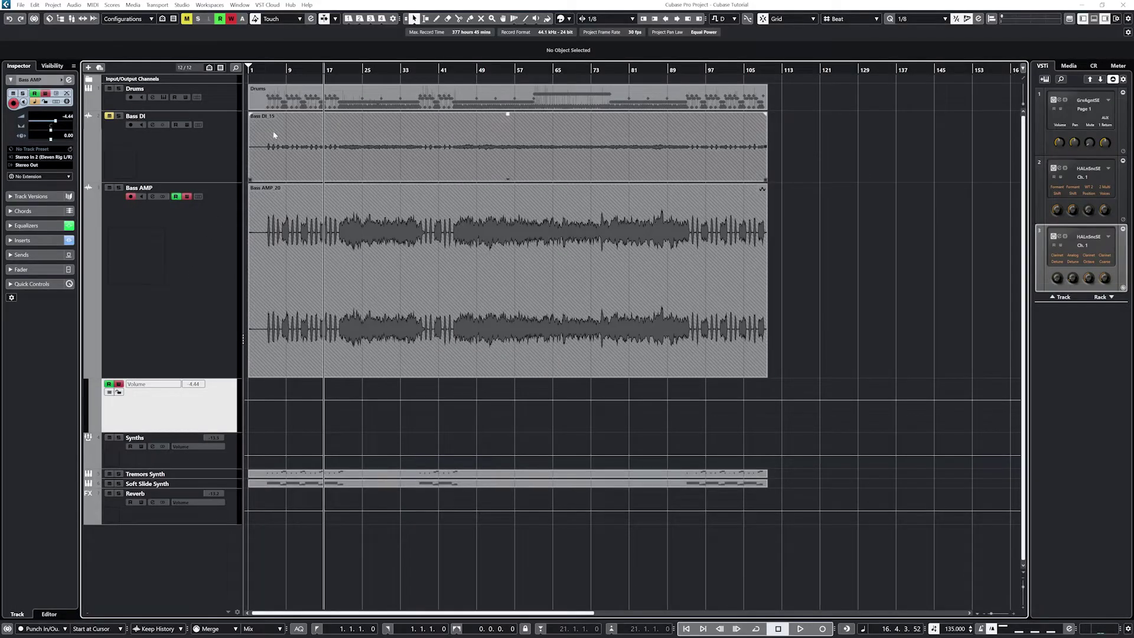
With the Draw tool, add a start point and a wavy volume curve across the lane.
left_click(436, 19)
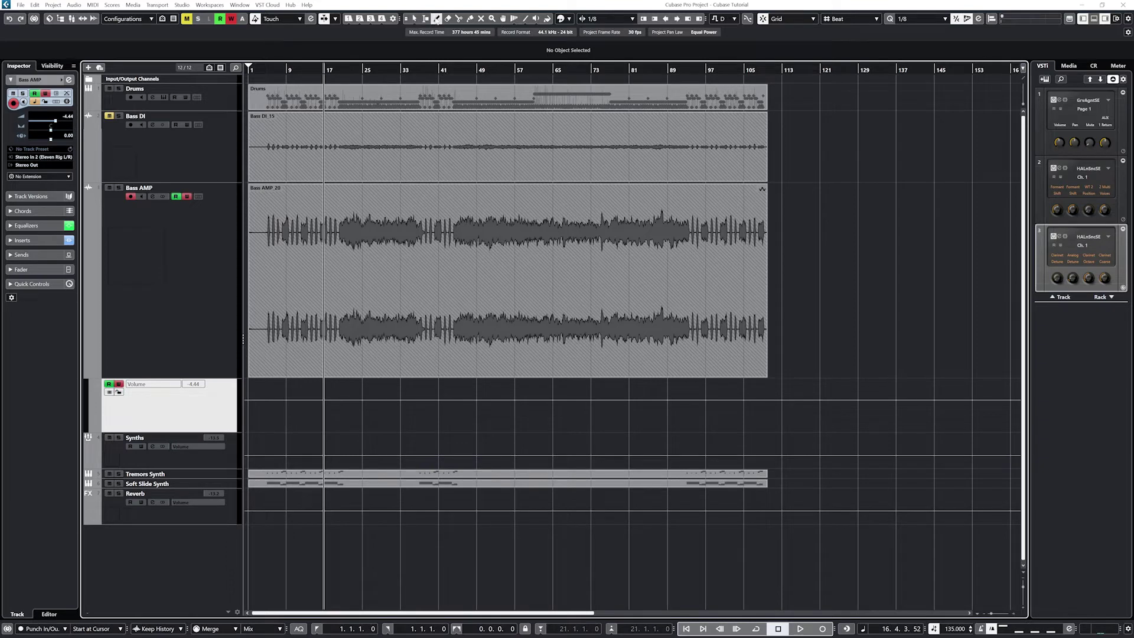
left_click(267, 399)
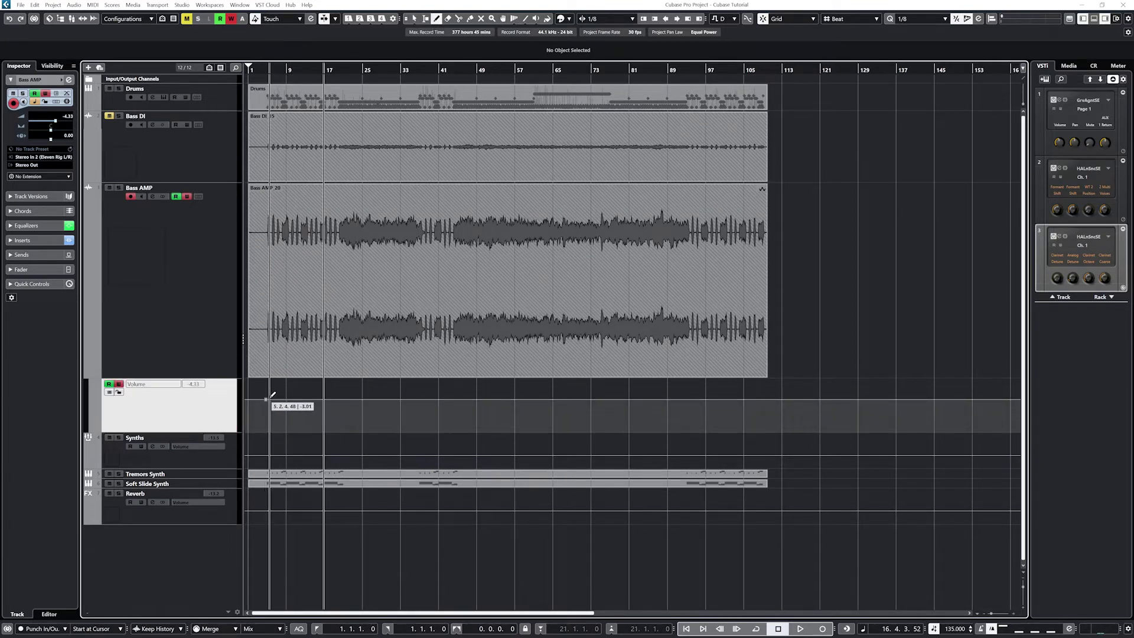
mouse_move(273, 396)
left_mouse_down()
mouse_move(339, 390)
mouse_move(368, 410)
mouse_move(419, 392)
mouse_move(434, 411)
mouse_move(547, 401)
mouse_move(586, 421)
mouse_move(601, 398)
mouse_move(627, 419)
mouse_move(643, 399)
mouse_move(668, 411)
left_mouse_up()
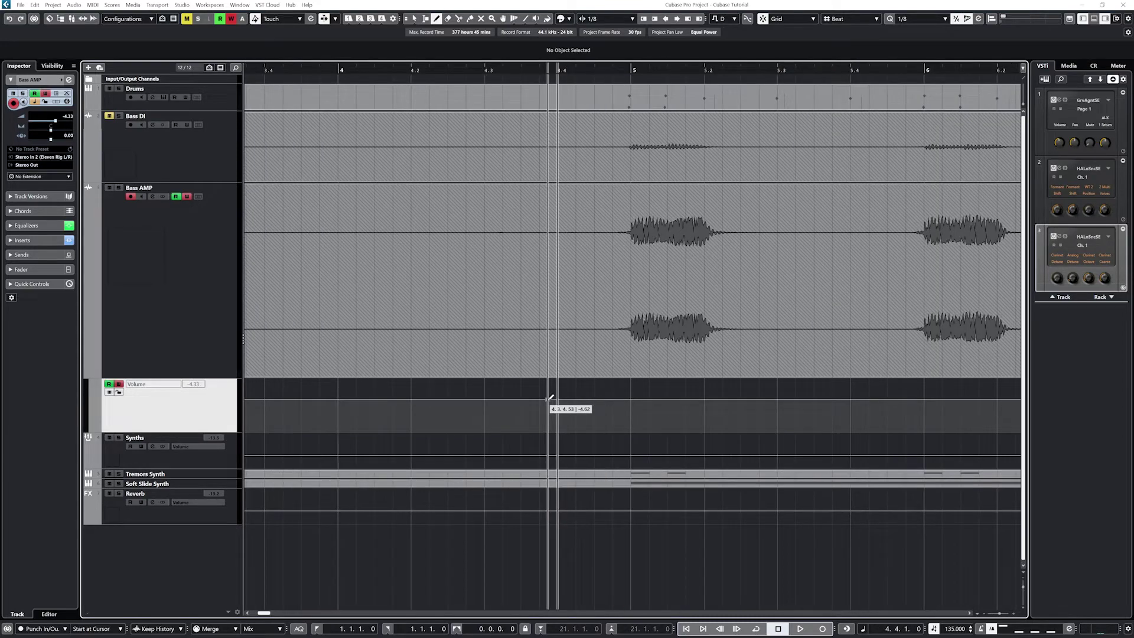
Add volume points before bar 5, undo the last one, and draw a raised step near bar 5.
left_click(547, 400)
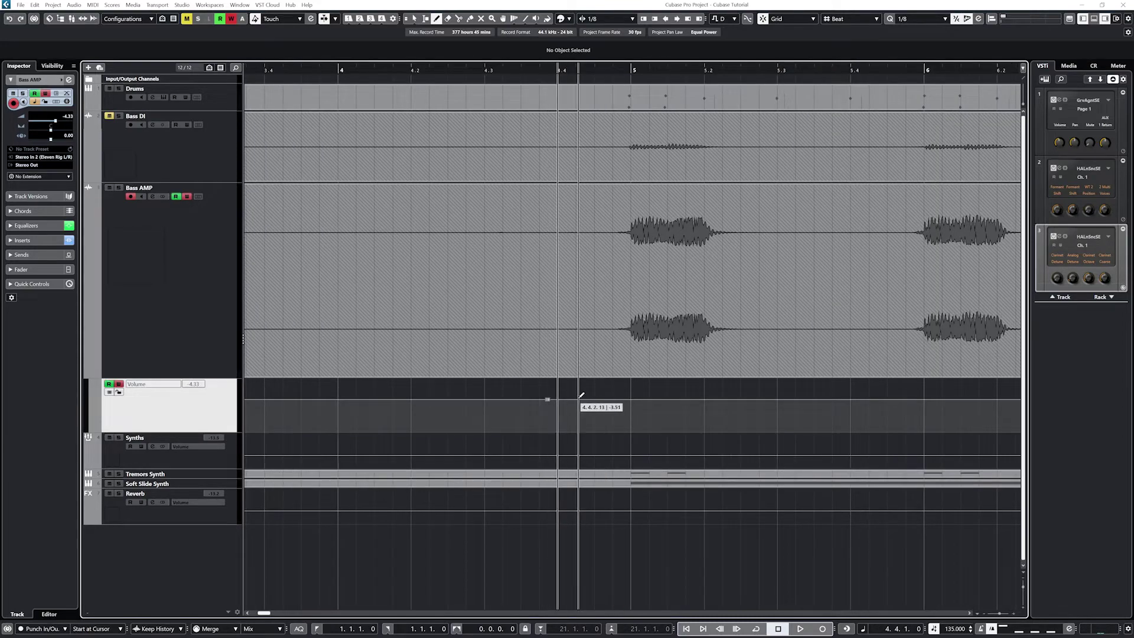
left_click(578, 399)
left_click(603, 393)
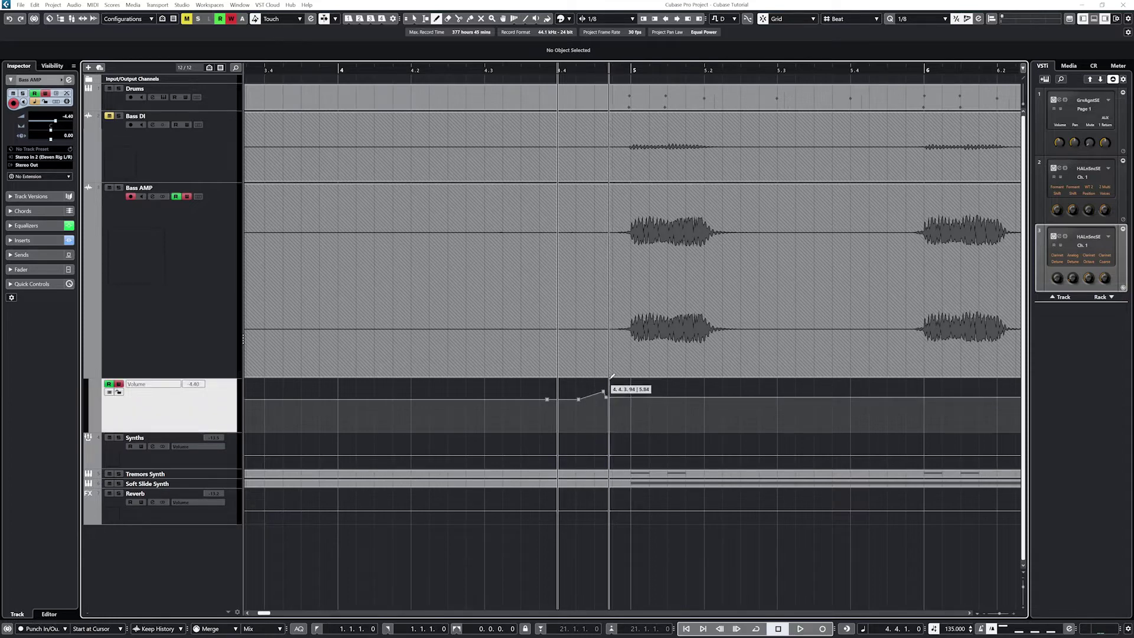
key("ctrl+z")
mouse_move(611, 387)
left_mouse_down()
mouse_move(749, 379)
mouse_move(738, 379)
left_mouse_up()
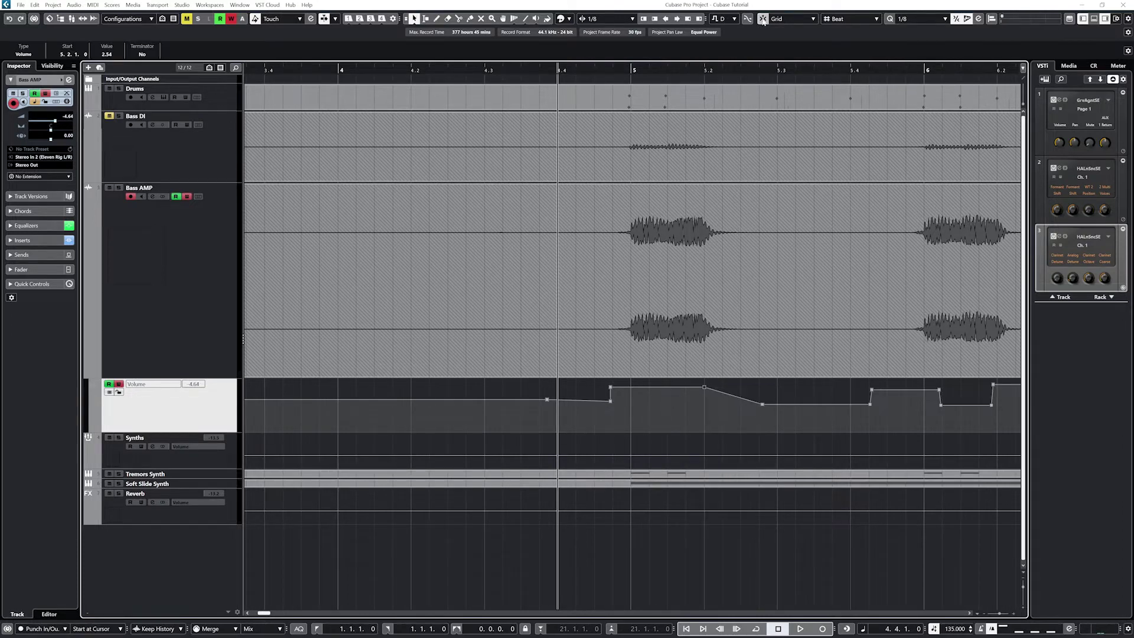
Move a volume point to 5.2.2.43, delete an extra point, and curve the ramp after bar 5.
mouse_move(703, 390)
left_mouse_down()
mouse_move(737, 389)
mouse_move(726, 396)
left_mouse_up()
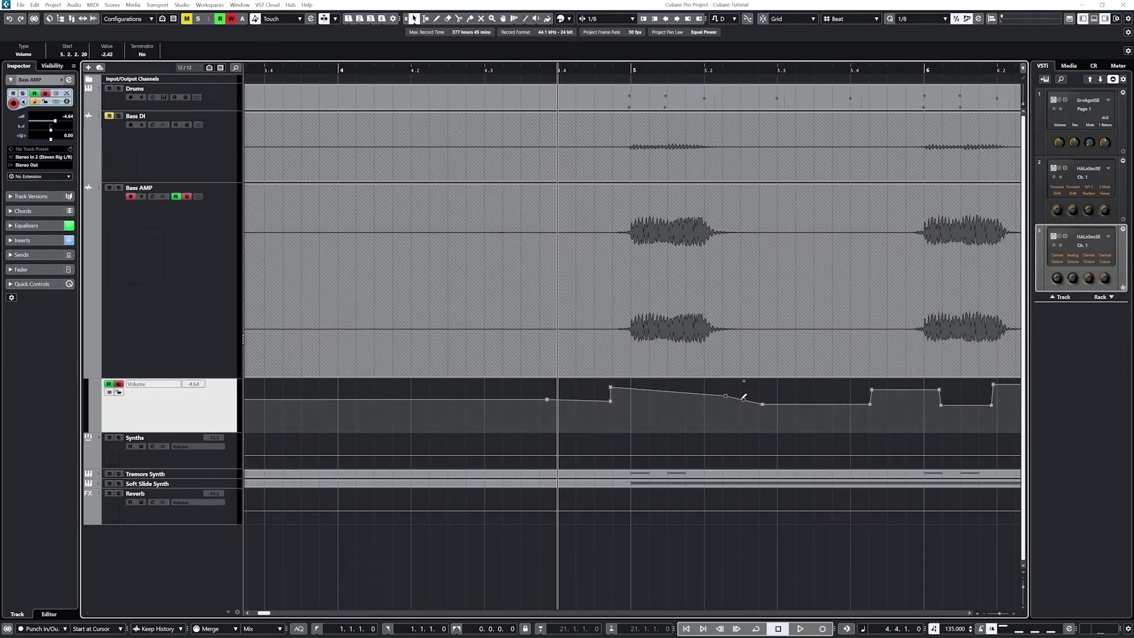
key("Delete")
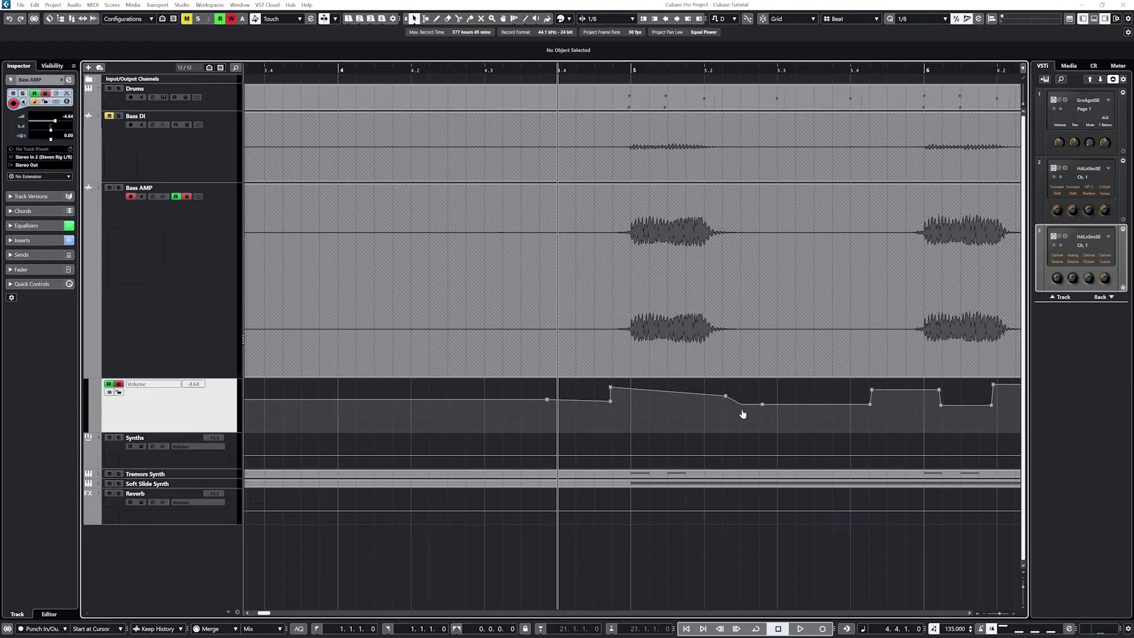
left_click_drag(741, 412, 747, 401)
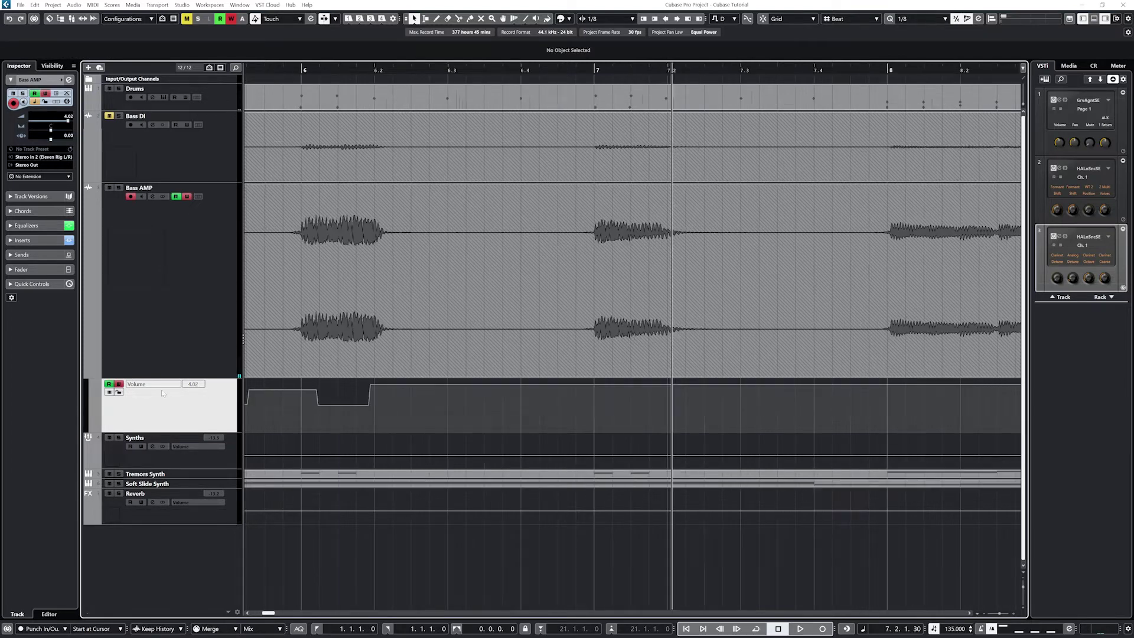
Switch the Bass AMP automation lane's parameter to Mute.
left_click(155, 384)
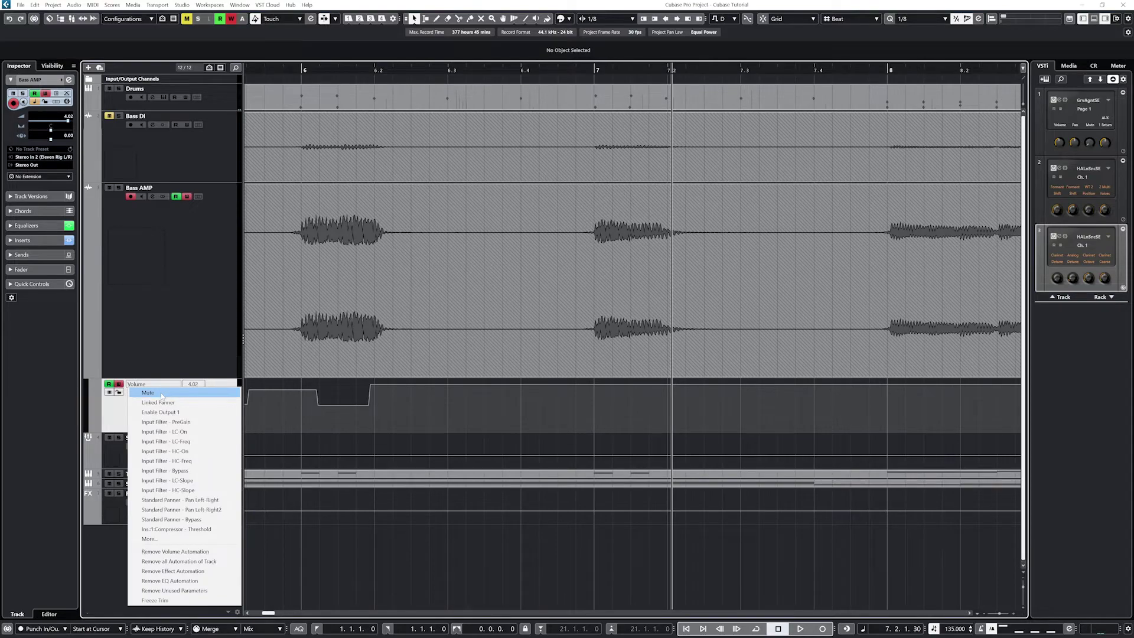
left_click(162, 396)
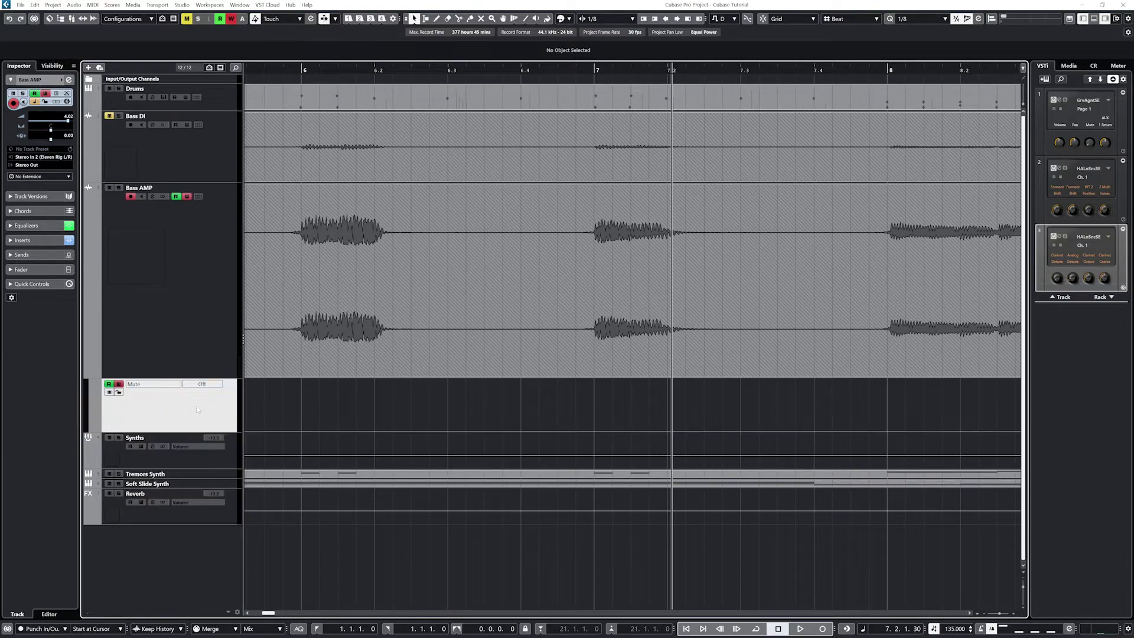
left_click_drag(268, 613, 266, 616)
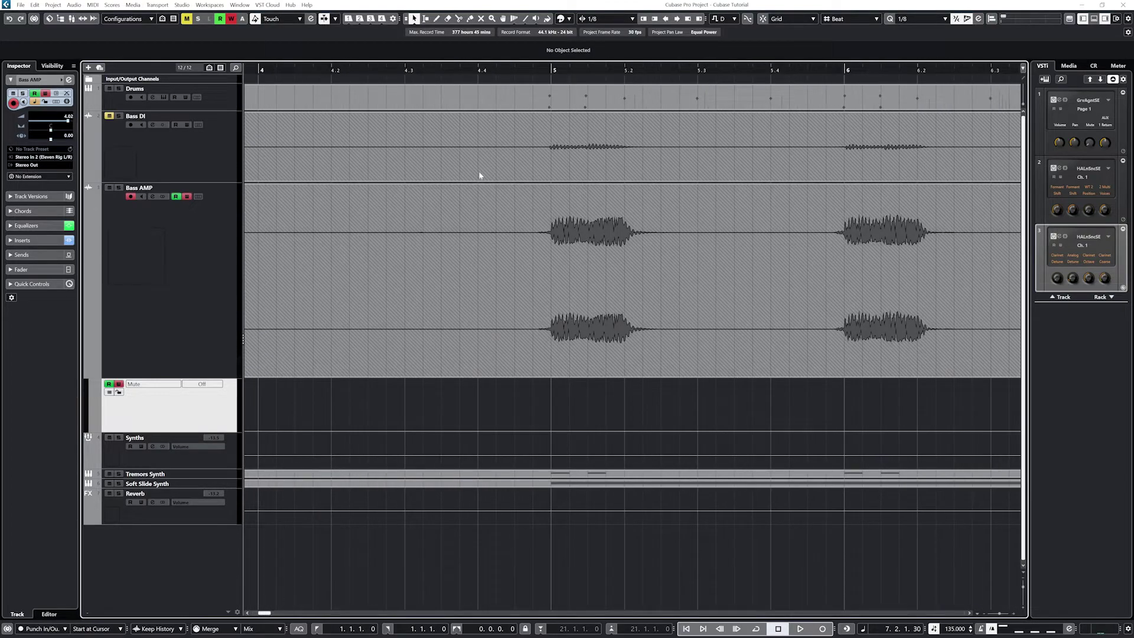
Draw short mute-on blocks in the Mute lane around bars 5 and 6.
left_click(436, 18)
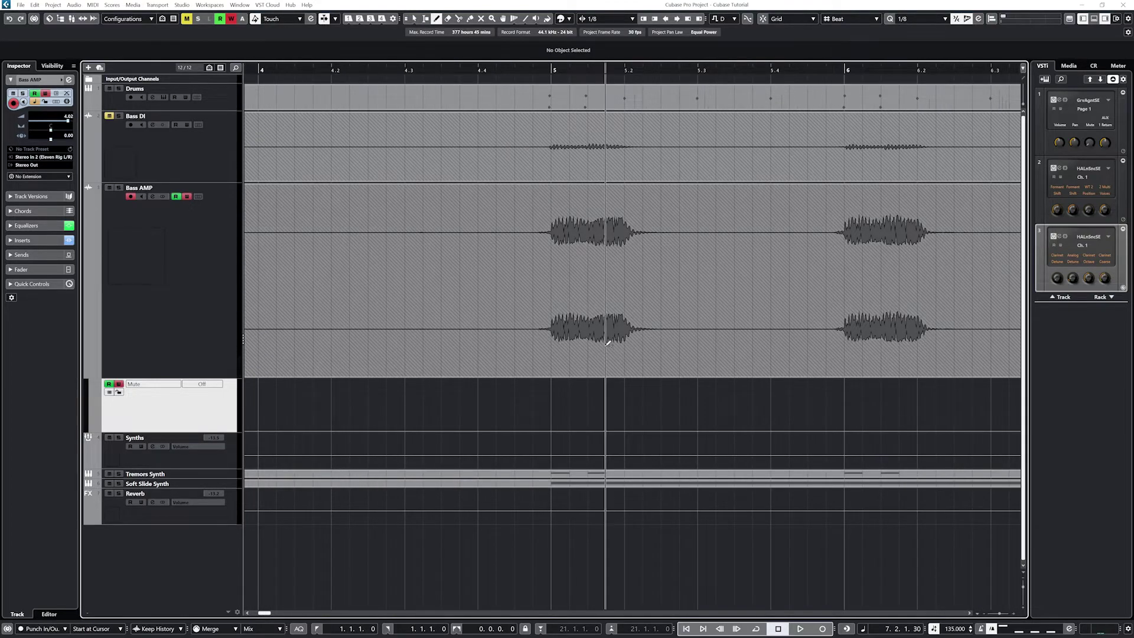
left_click(598, 388)
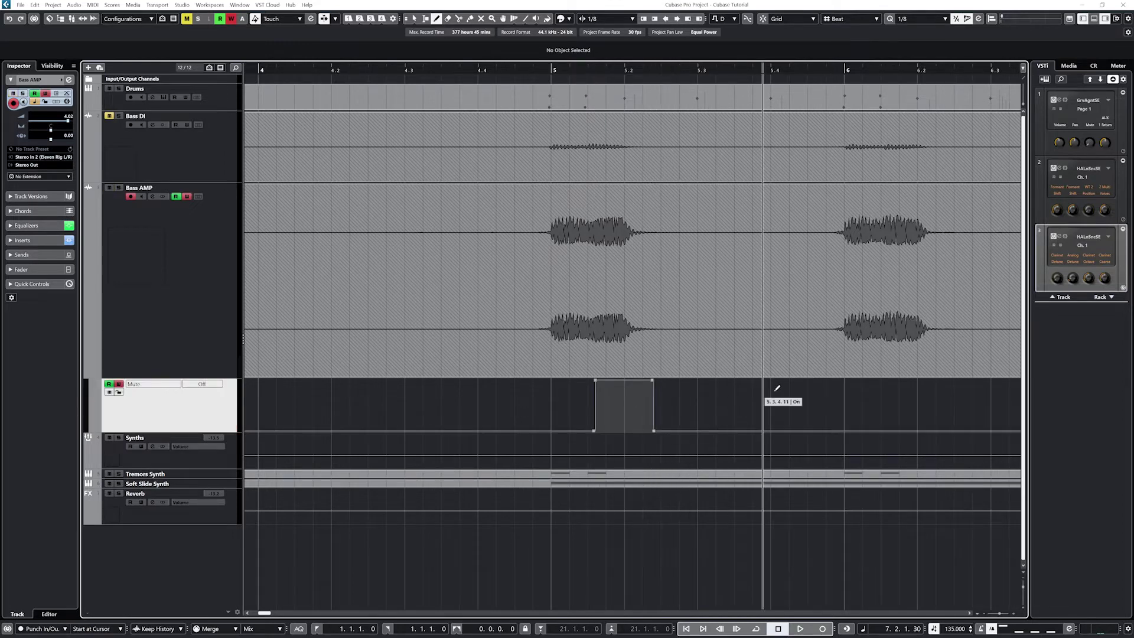
left_click_drag(892, 384, 939, 385)
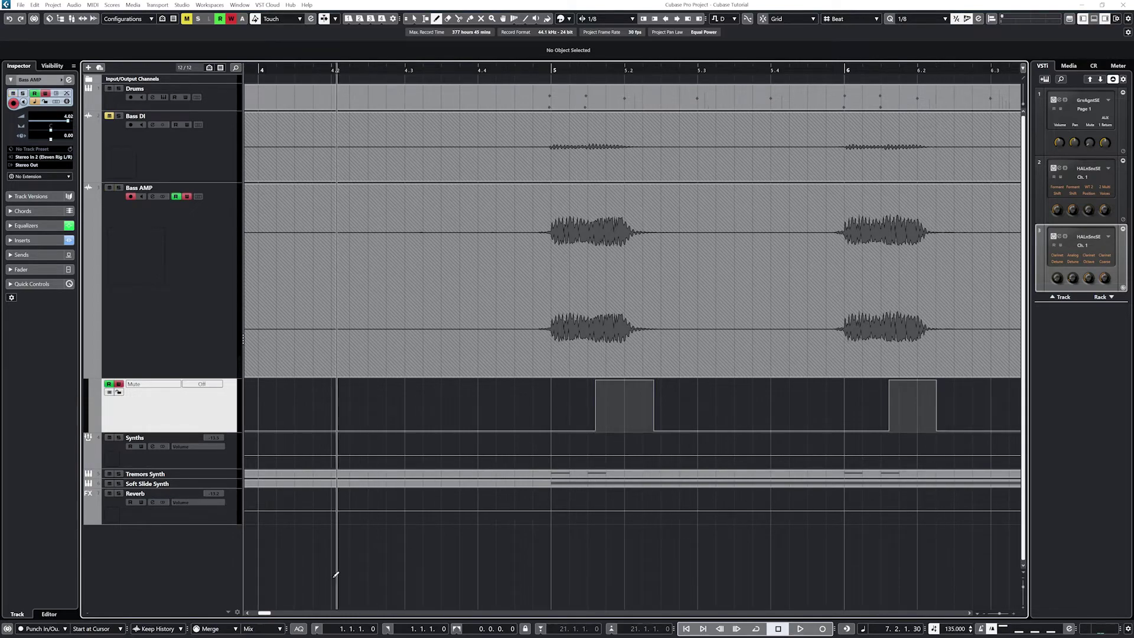
left_click_drag(265, 614, 273, 616)
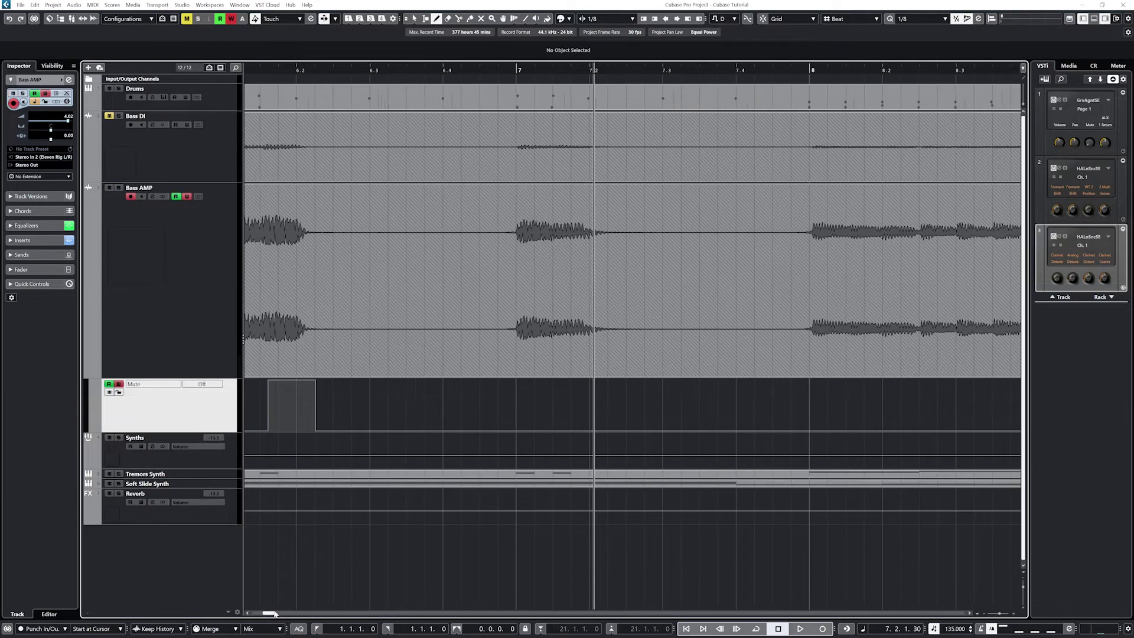
mouse_move(535, 383)
left_mouse_down()
mouse_move(577, 381)
mouse_move(574, 423)
left_mouse_up()
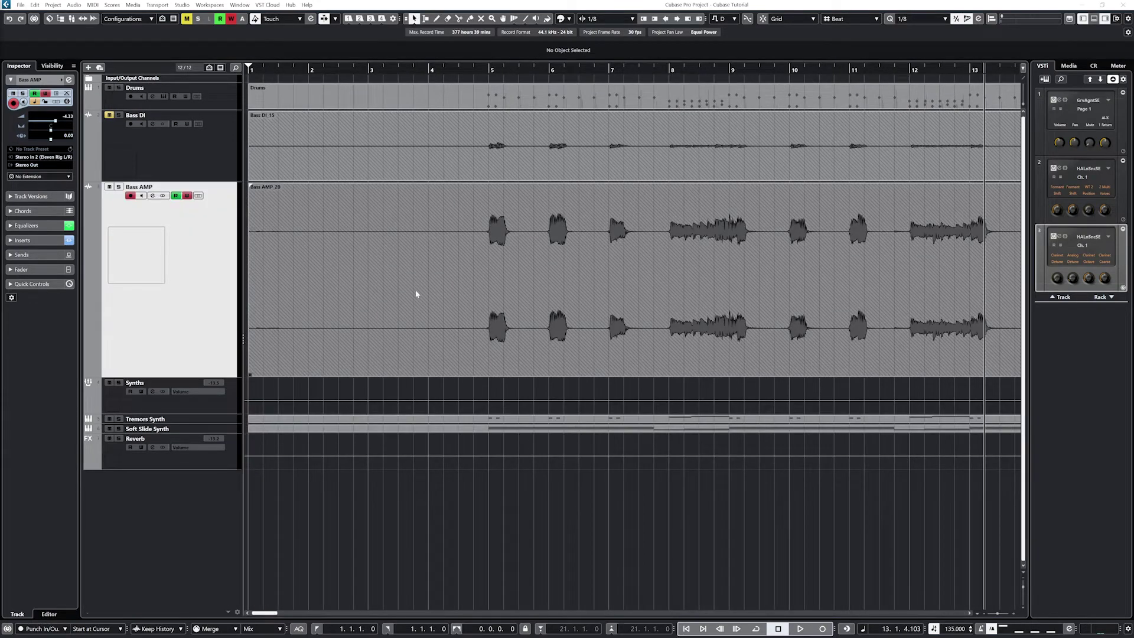
Turn off track R/W, show the MixConsole, and enable R and W on the Bass AMP channel.
left_click(186, 196)
left_click(176, 196)
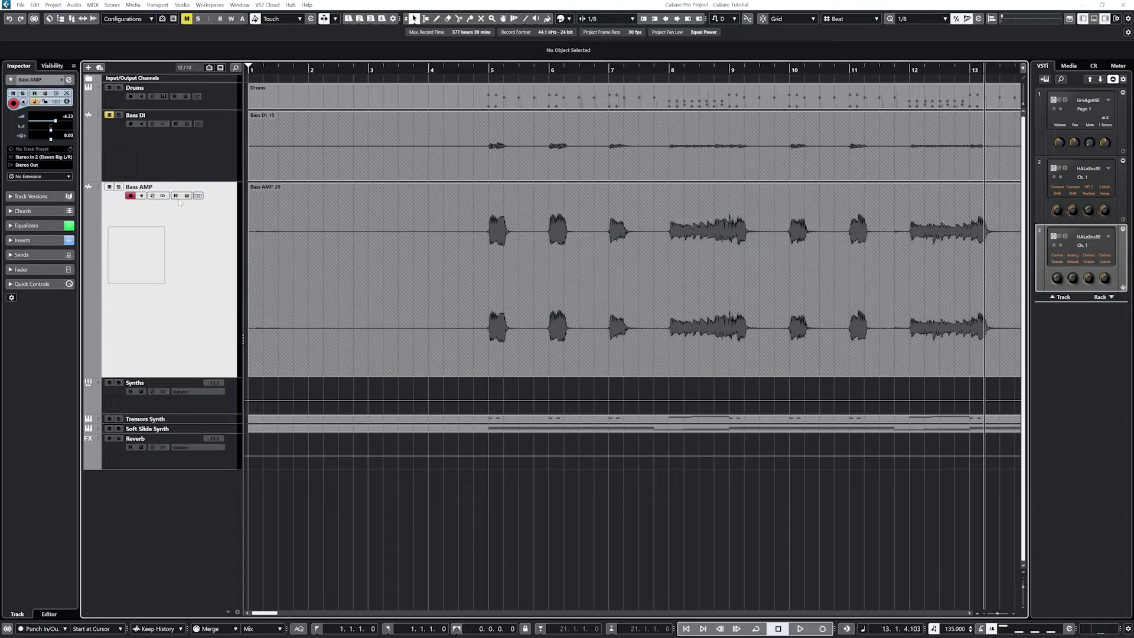
left_click(1085, 18)
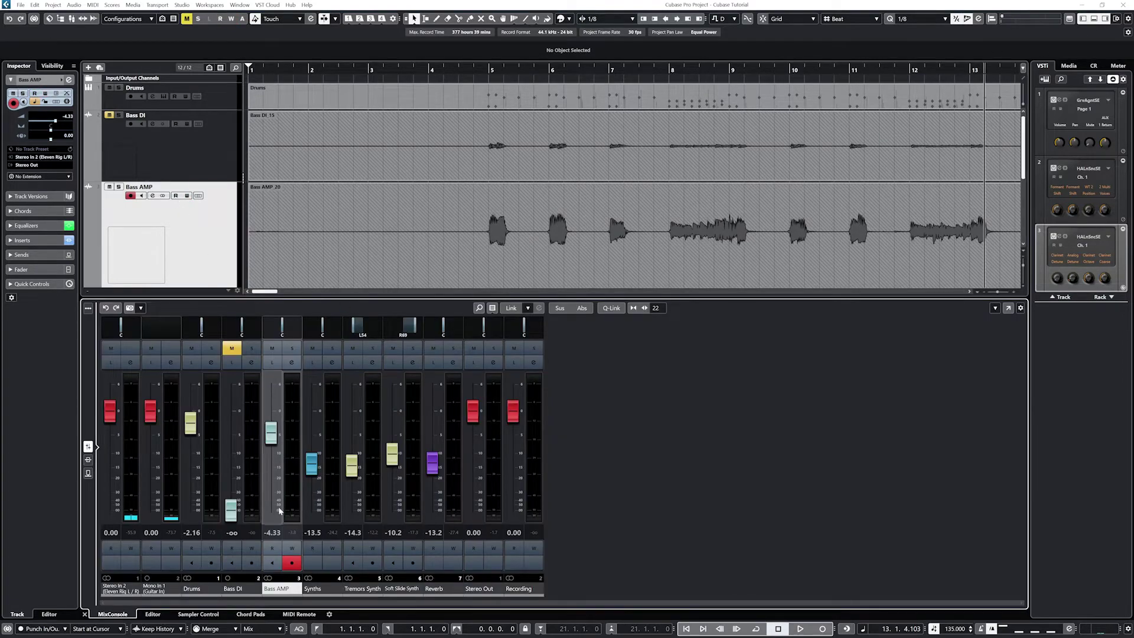
left_click(272, 548)
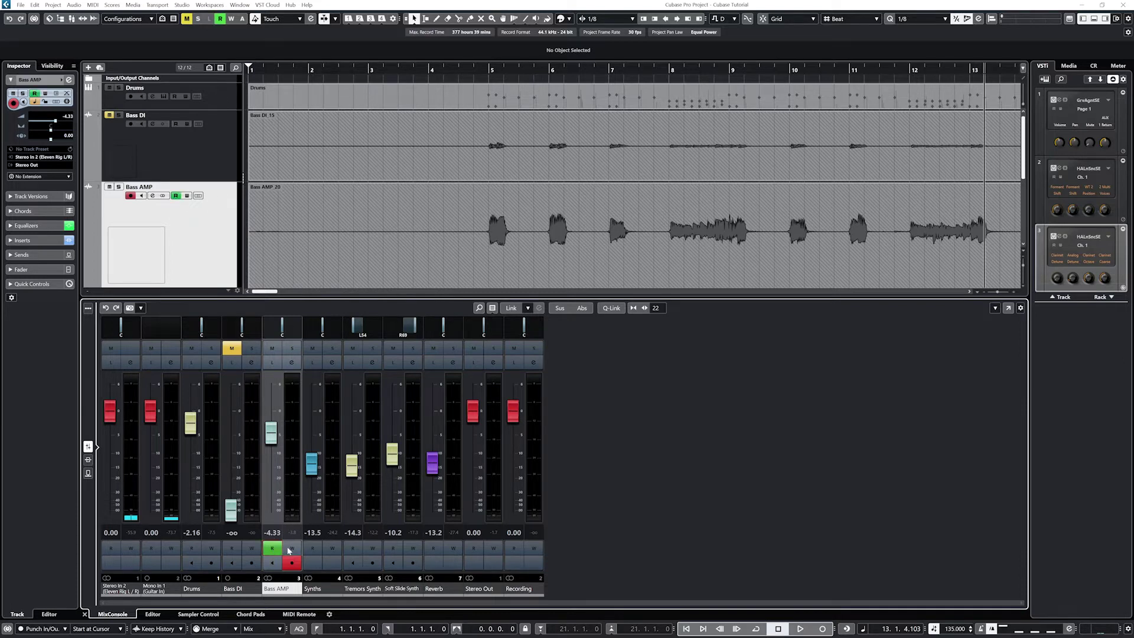
left_click(290, 548)
left_click(291, 563)
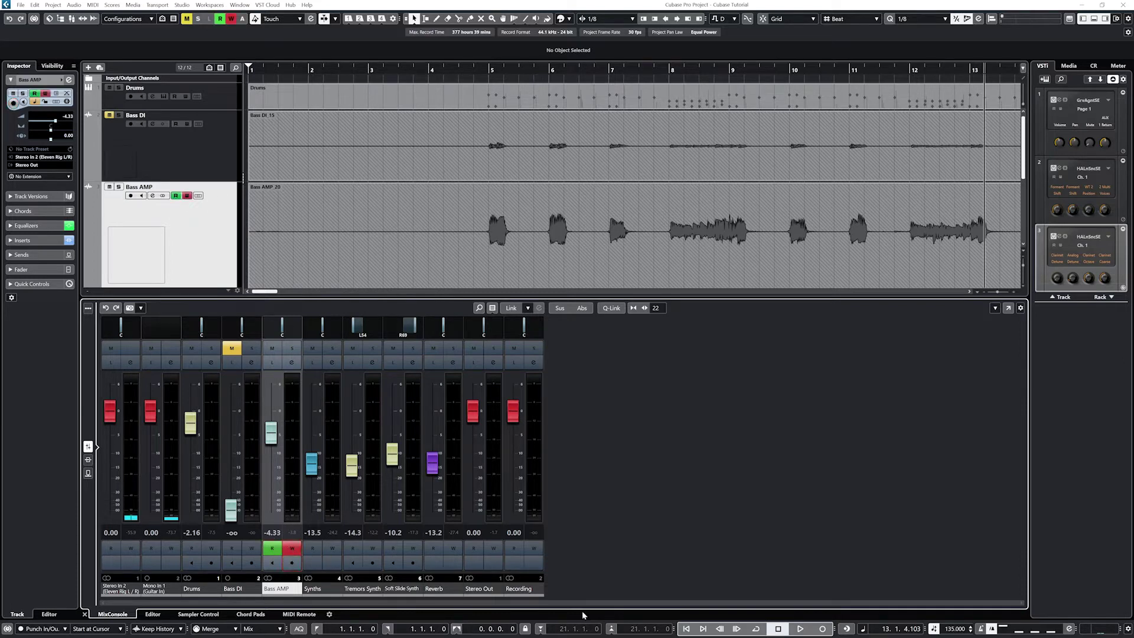
From the project start, ride the Bass AMP fader during playback to write a live volume curve.
left_click(685, 628)
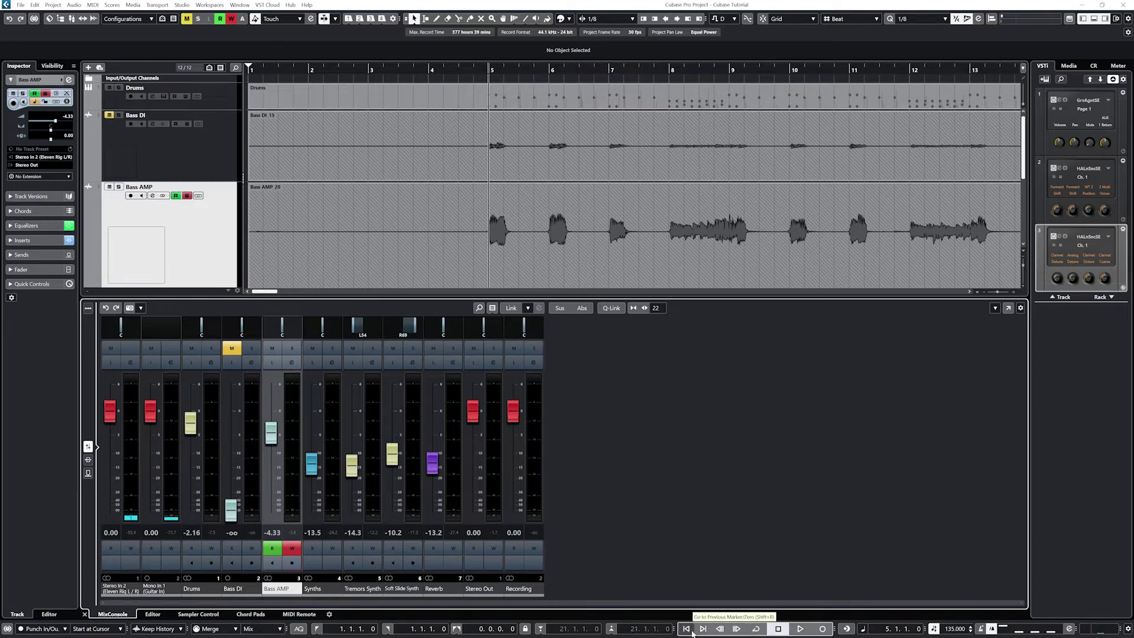
left_click(686, 628)
left_click(800, 628)
left_click(273, 442)
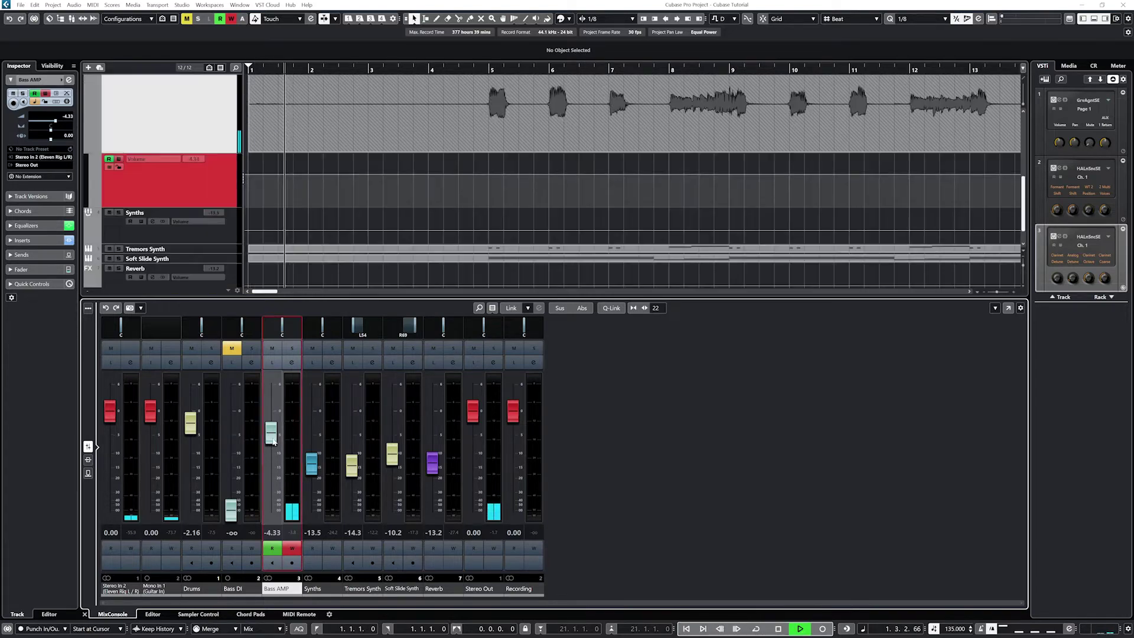
mouse_move(273, 442)
left_mouse_down()
mouse_move(270, 512)
mouse_move(282, 400)
mouse_move(281, 470)
mouse_move(283, 417)
mouse_move(284, 472)
mouse_move(302, 471)
mouse_move(301, 449)
mouse_move(298, 465)
left_mouse_up()
key("space")
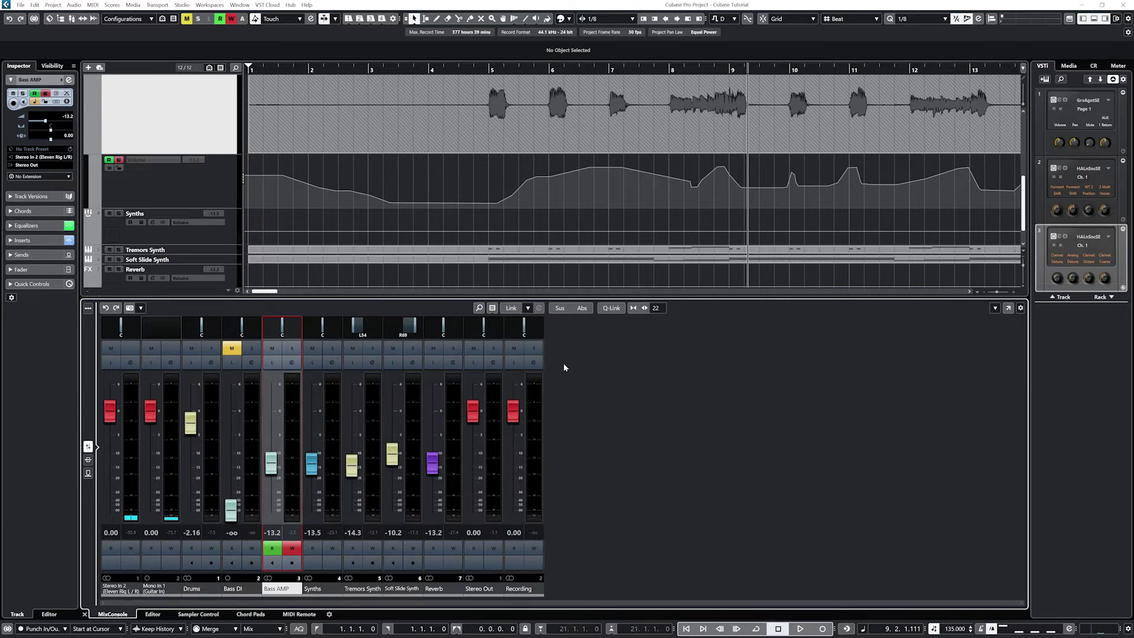
left_click(278, 19)
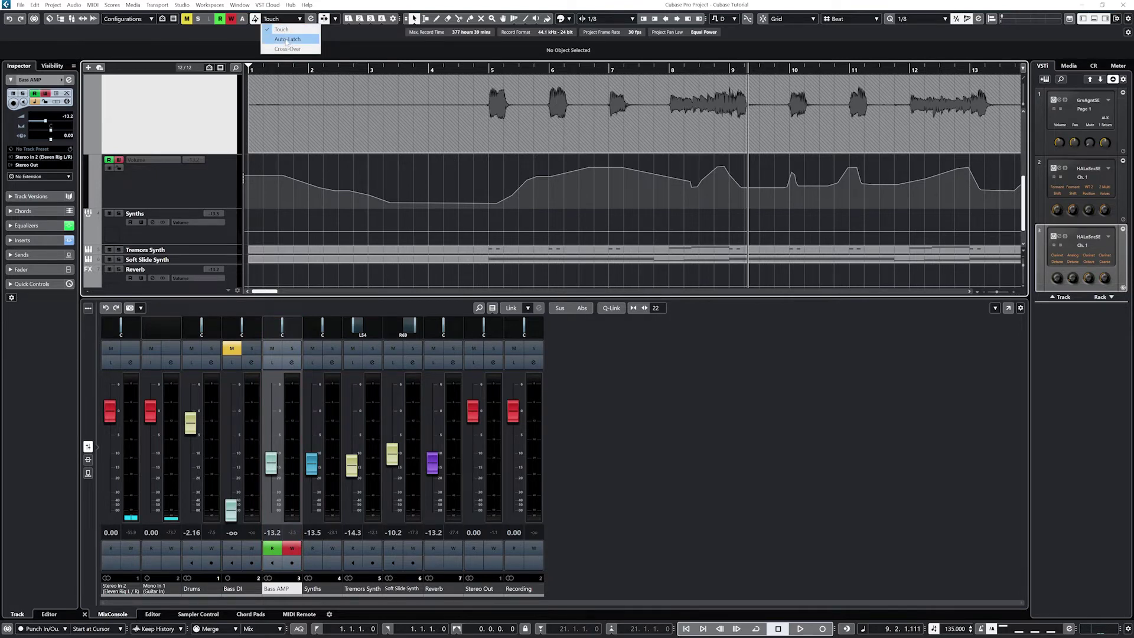
Open the Automation Panel, toggle Bass AMP mute twice during playback, and edit Return Time.
key("Escape")
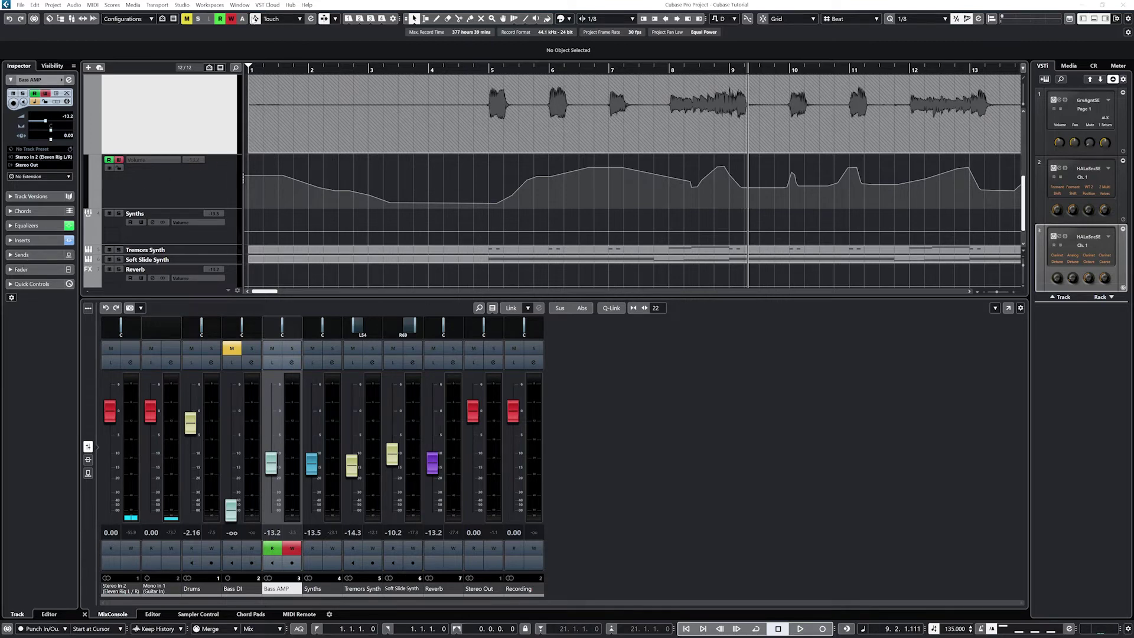
left_click(311, 19)
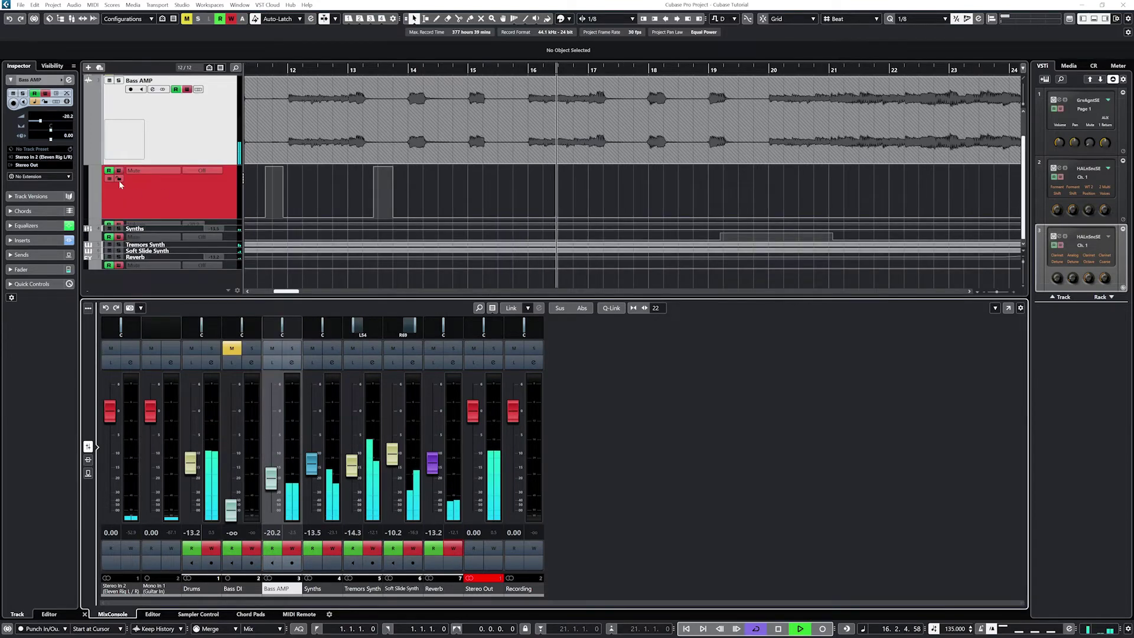
left_click(118, 178)
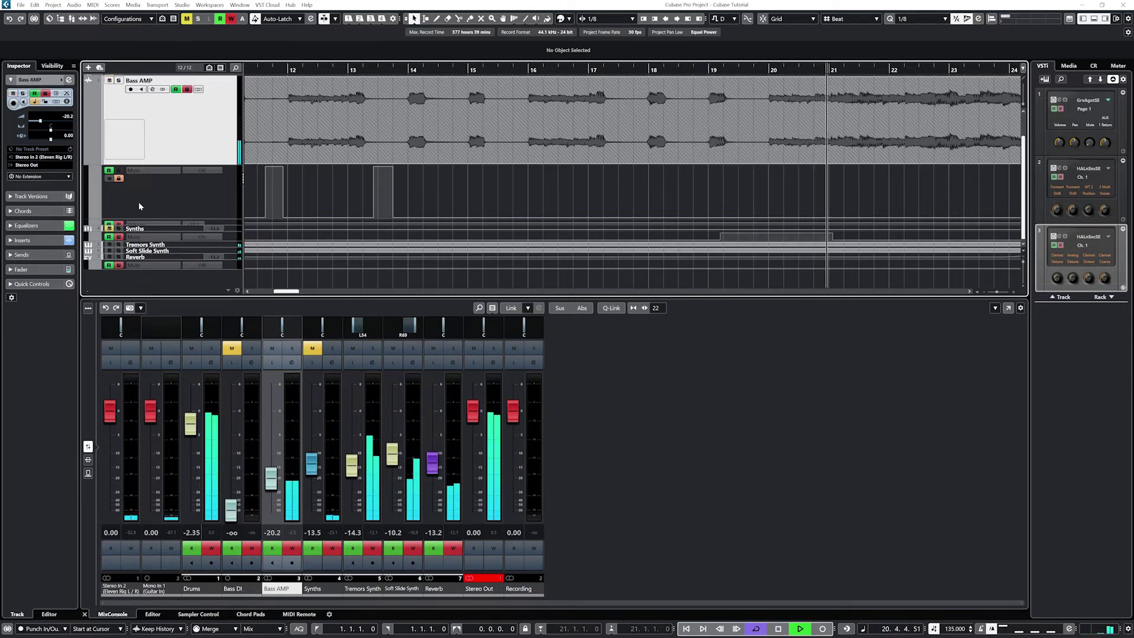
left_click(110, 179)
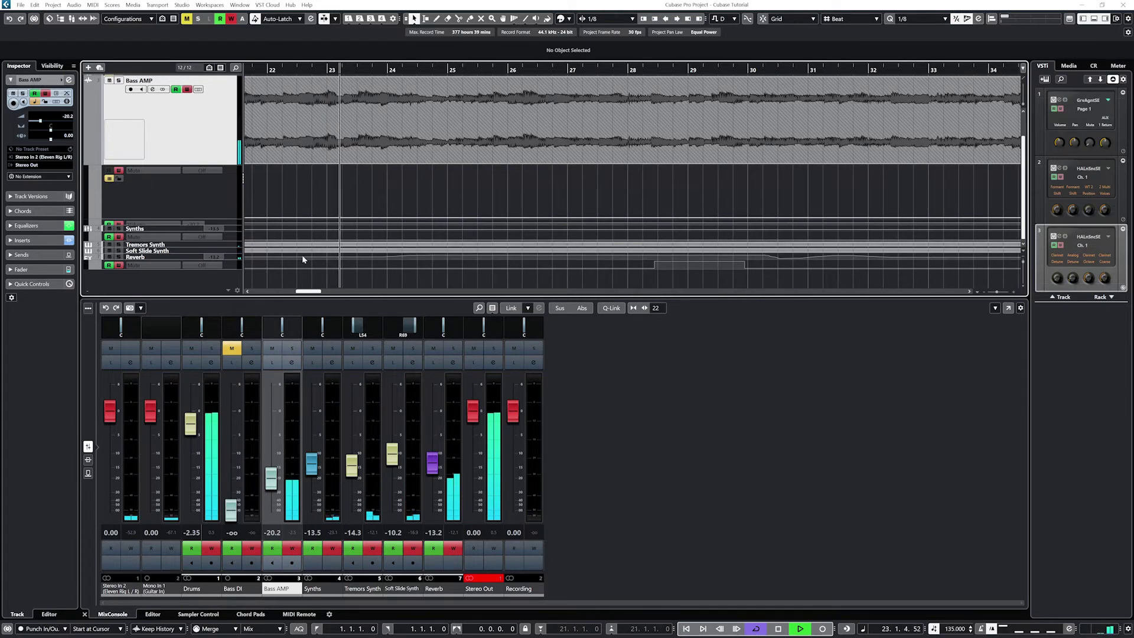
left_click_drag(309, 291, 290, 293)
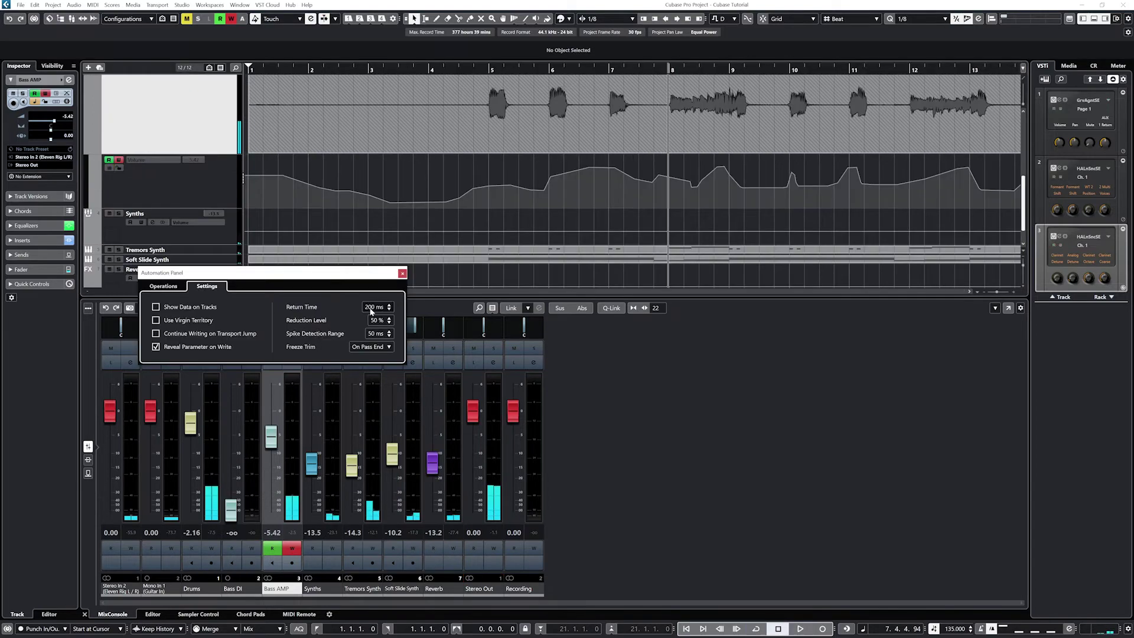
left_click(384, 306)
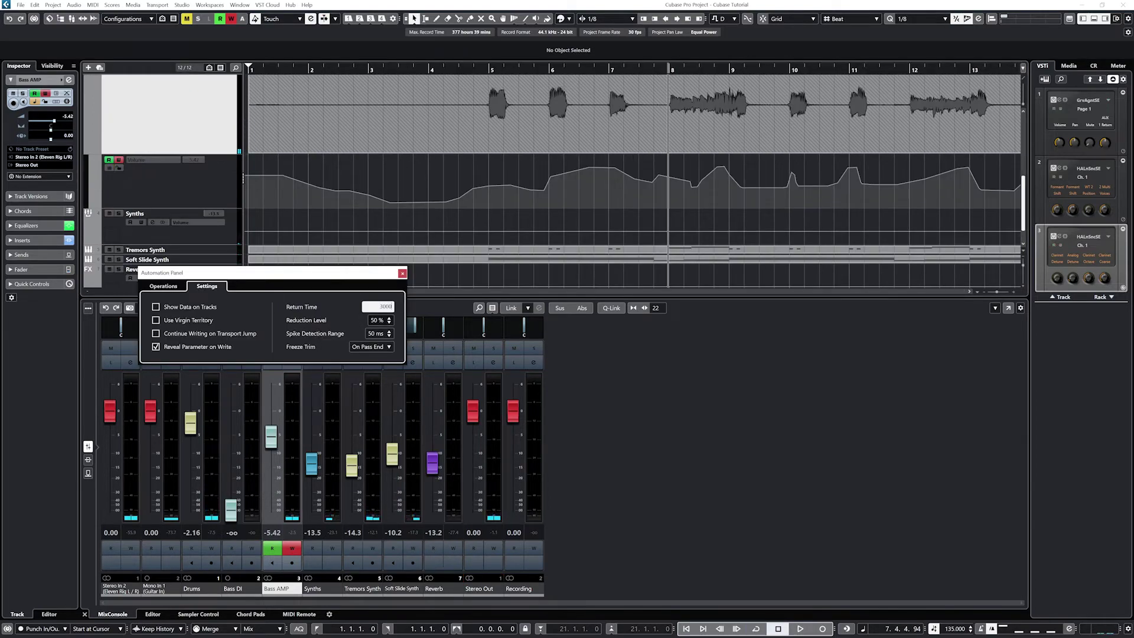
Close the Automation Panel and raise the Bass AMP fader live from bar 4 in Touch mode.
key("Escape")
left_click(402, 274)
left_click(438, 67)
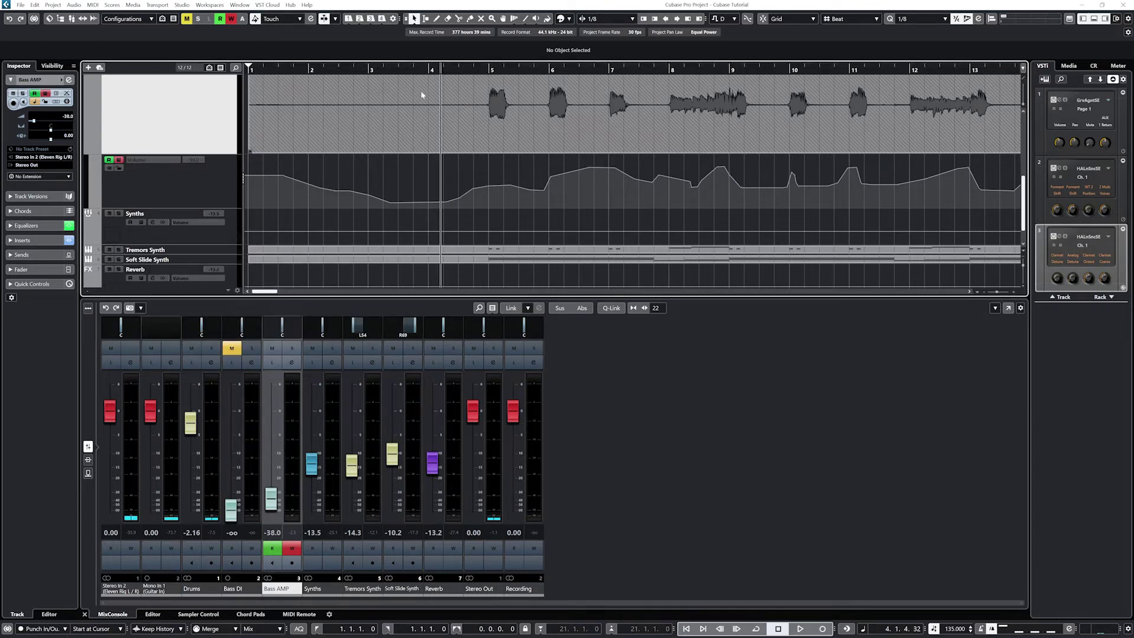
key("space")
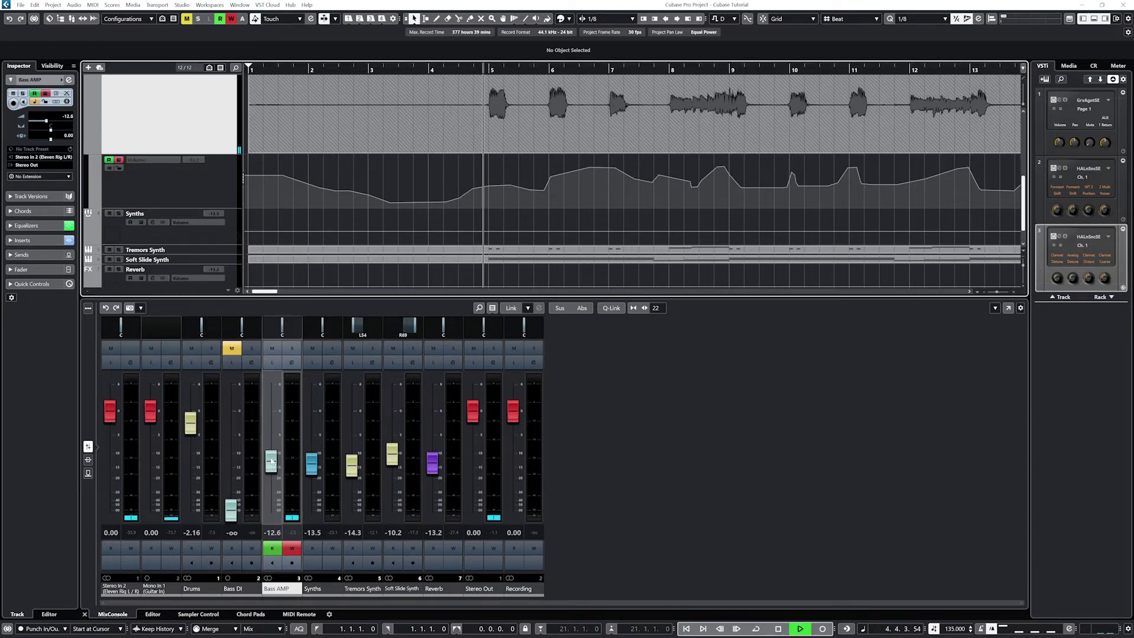
mouse_move(271, 483)
left_mouse_down()
mouse_move(270, 479)
mouse_move(272, 419)
left_mouse_up()
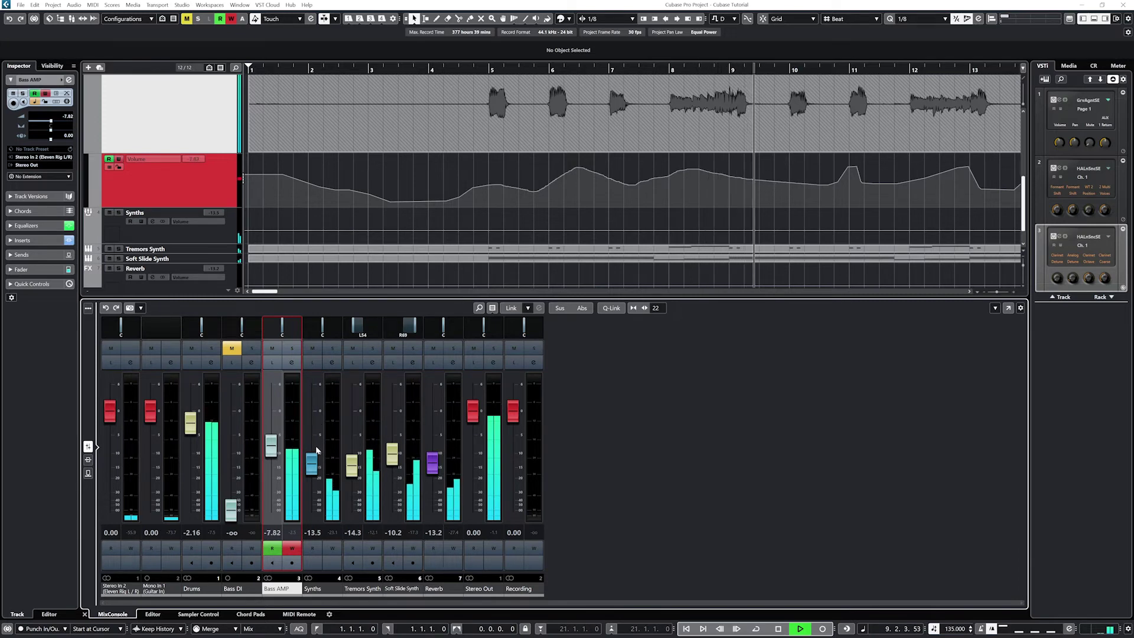
key("space")
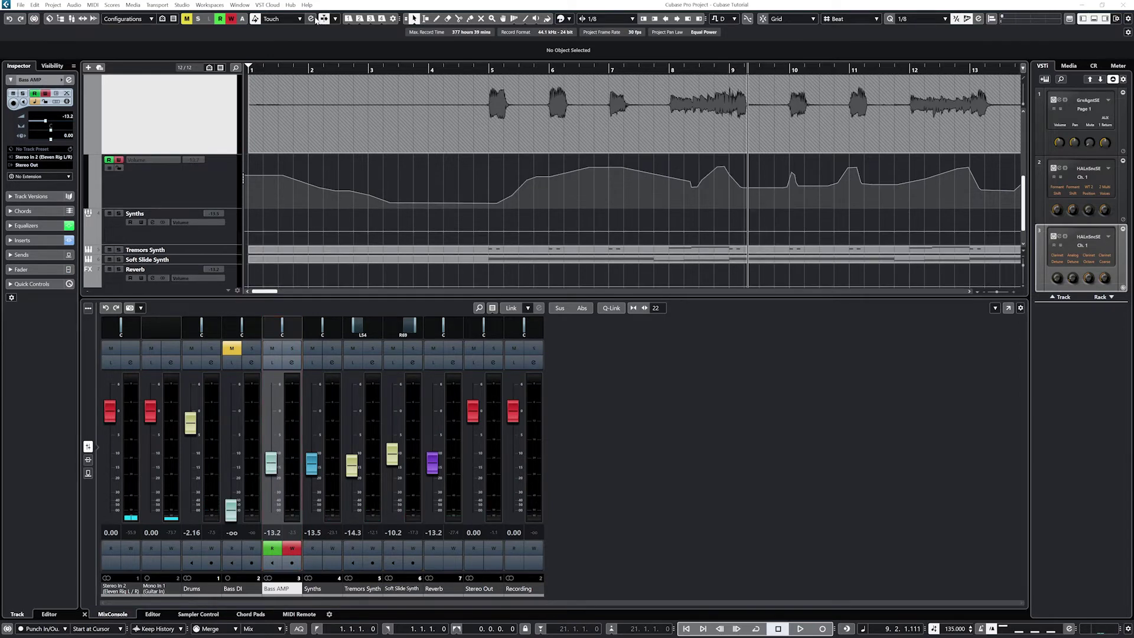
Review the Return Time value in the Automation Panel settings, then select Auto-Latch mode.
left_click(311, 18)
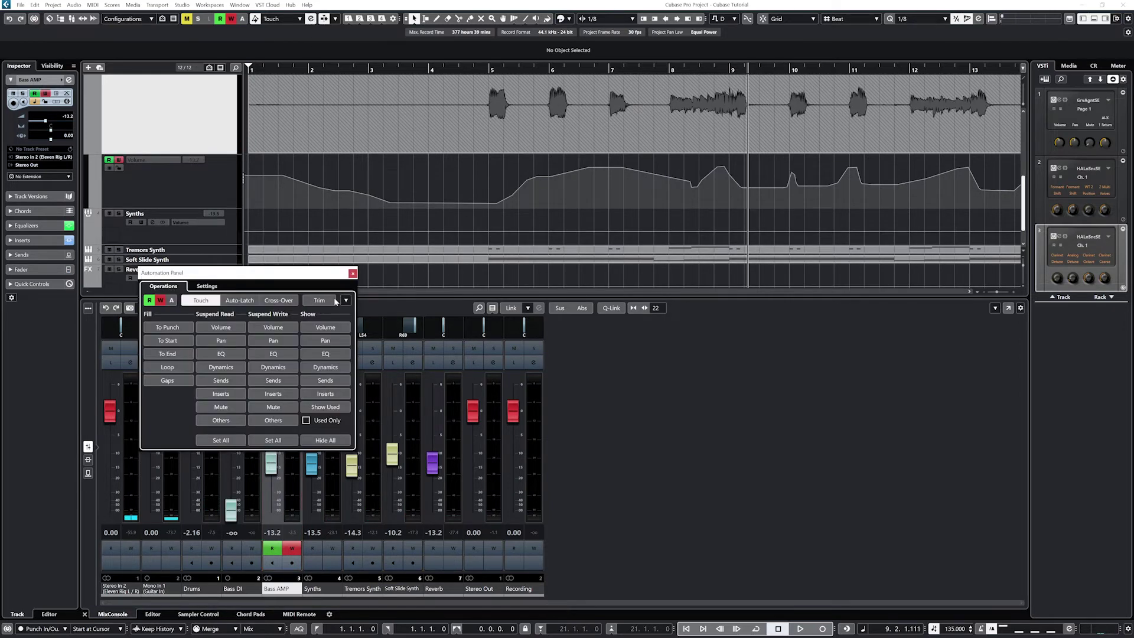
left_click(207, 287)
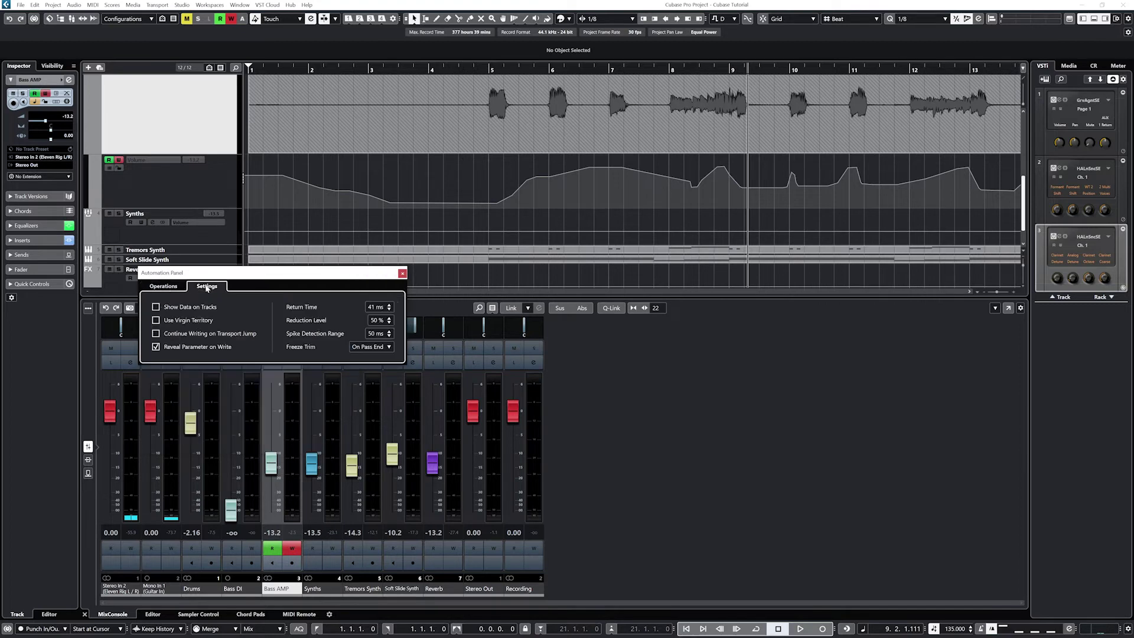
double_click(373, 308)
left_click(133, 200)
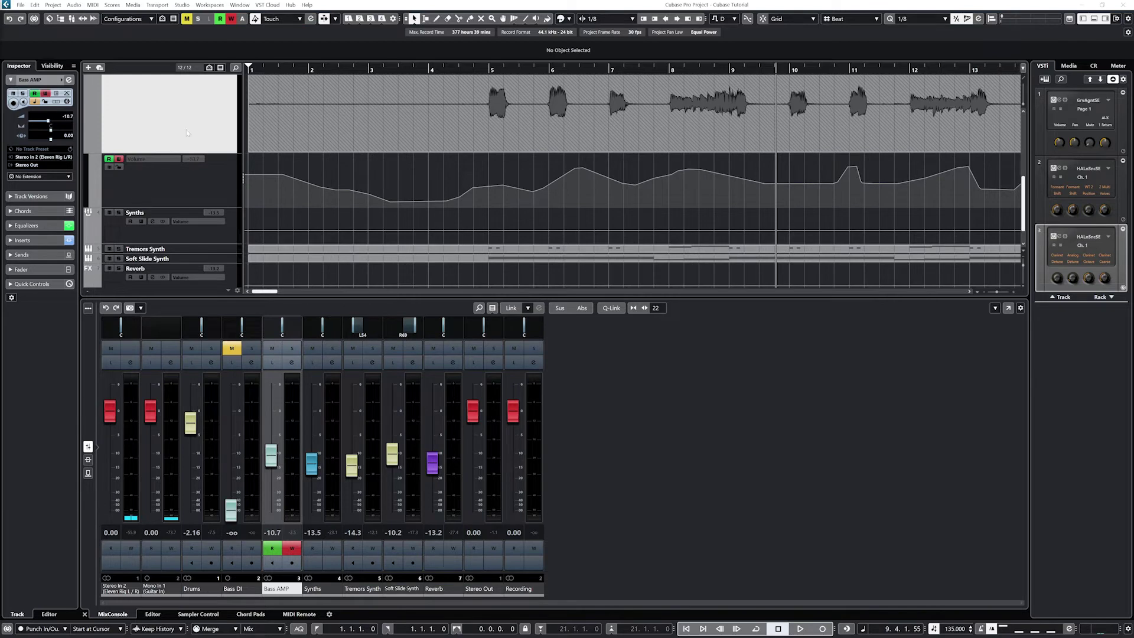
left_click(284, 21)
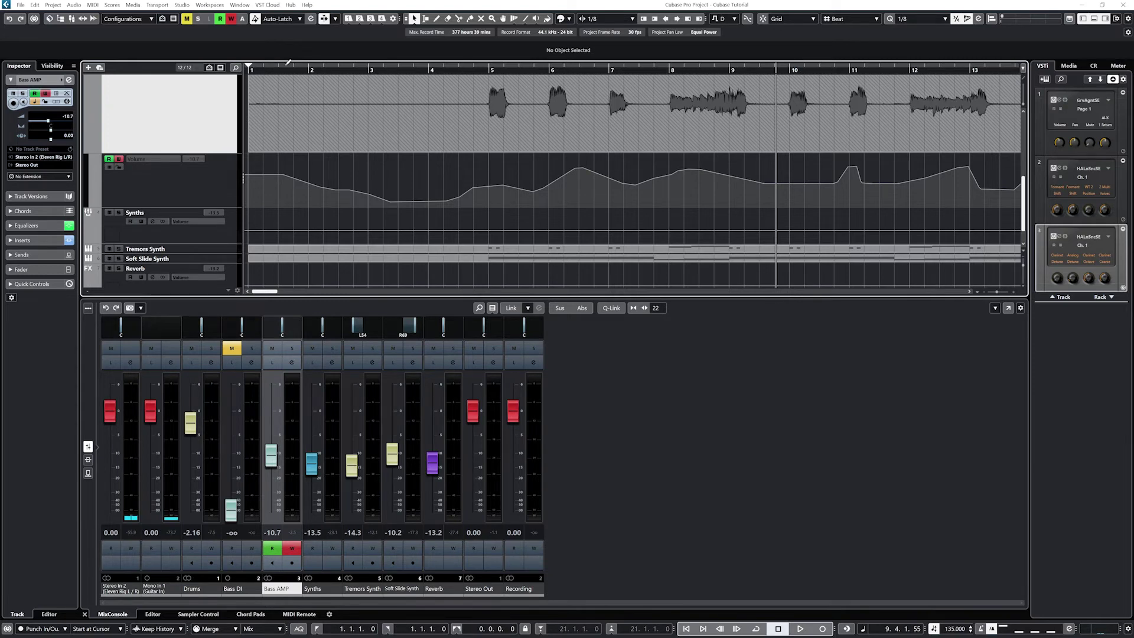
Record an Auto-Latch pass from near bar 1, riding Bass AMP volume down, up to -2.5 dB, then to -16.2 dB.
left_click(282, 69)
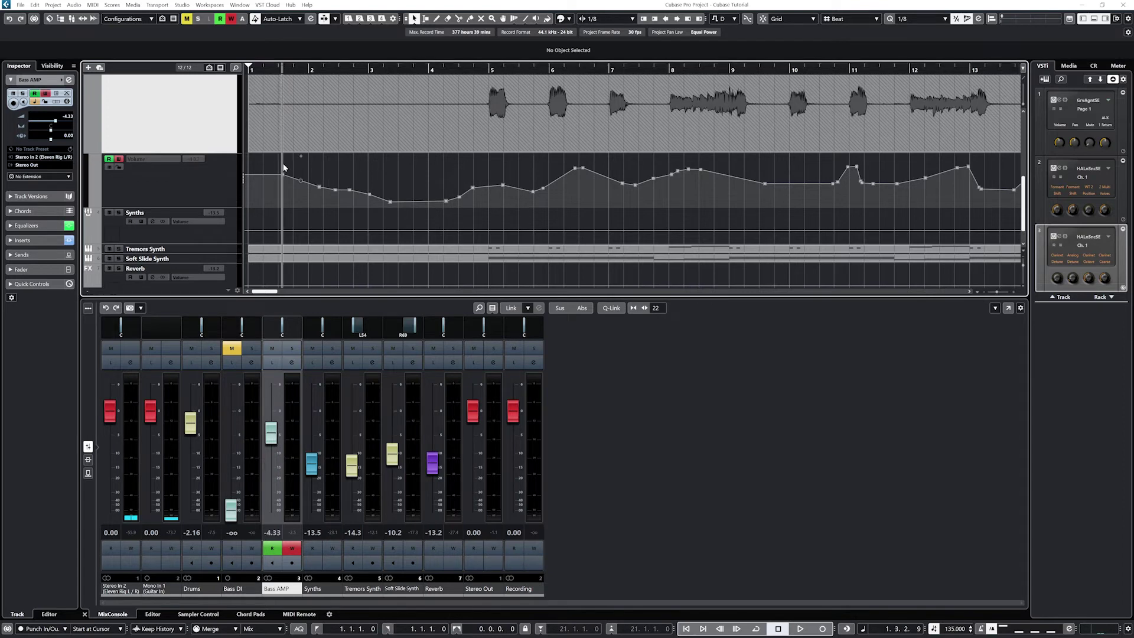
key("space")
mouse_move(270, 456)
left_mouse_down()
mouse_move(273, 490)
mouse_move(280, 452)
left_mouse_up()
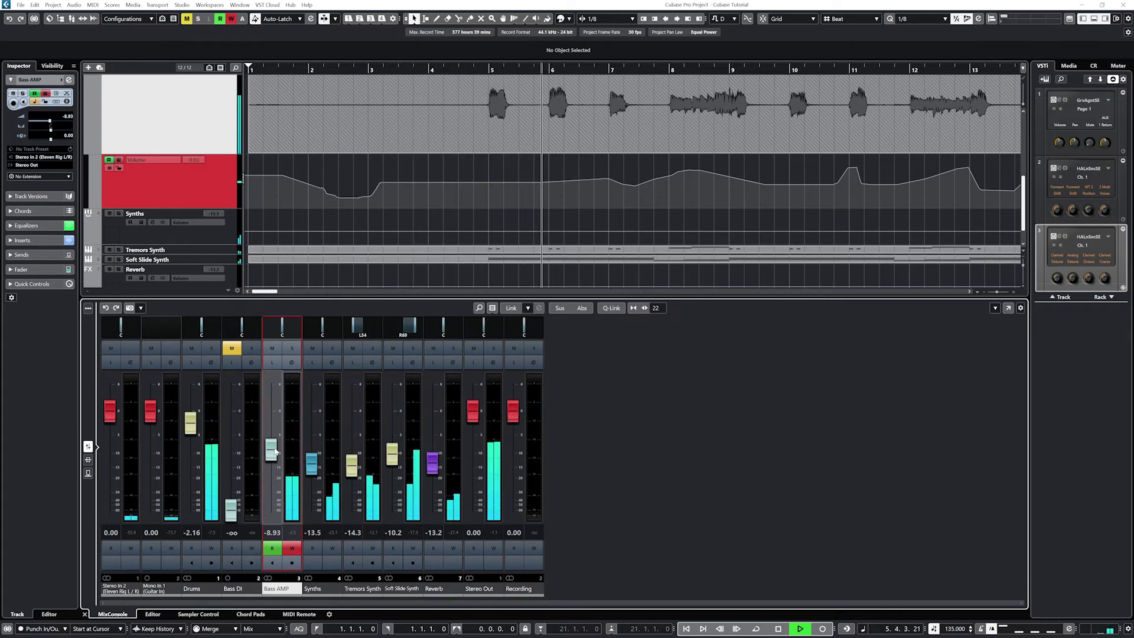
left_click_drag(275, 452, 281, 426)
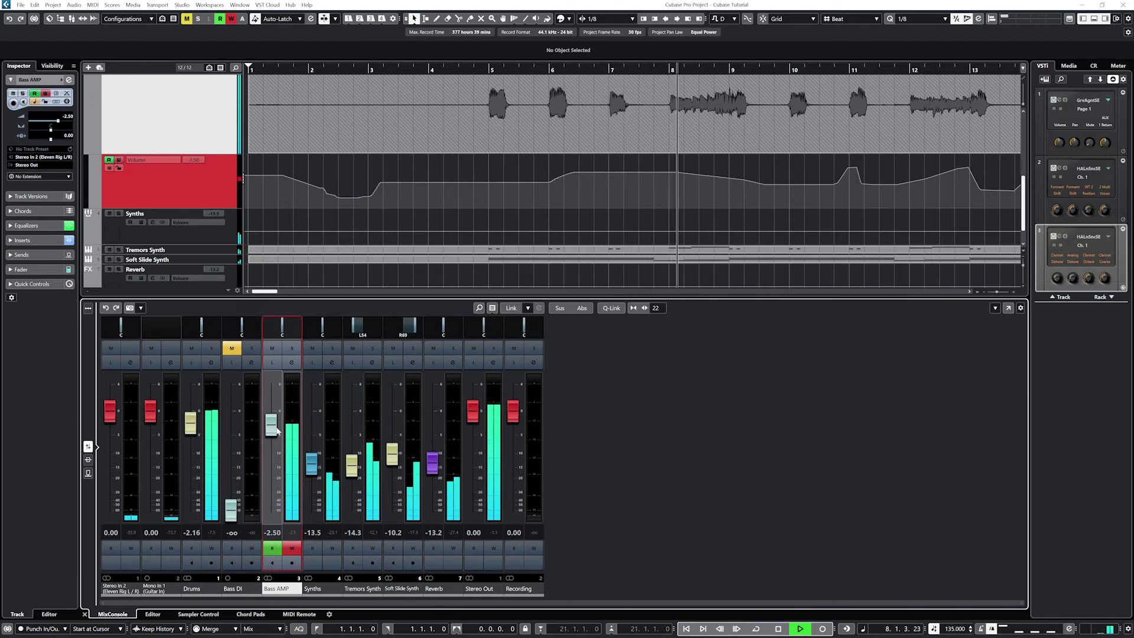
left_click_drag(277, 430, 275, 477)
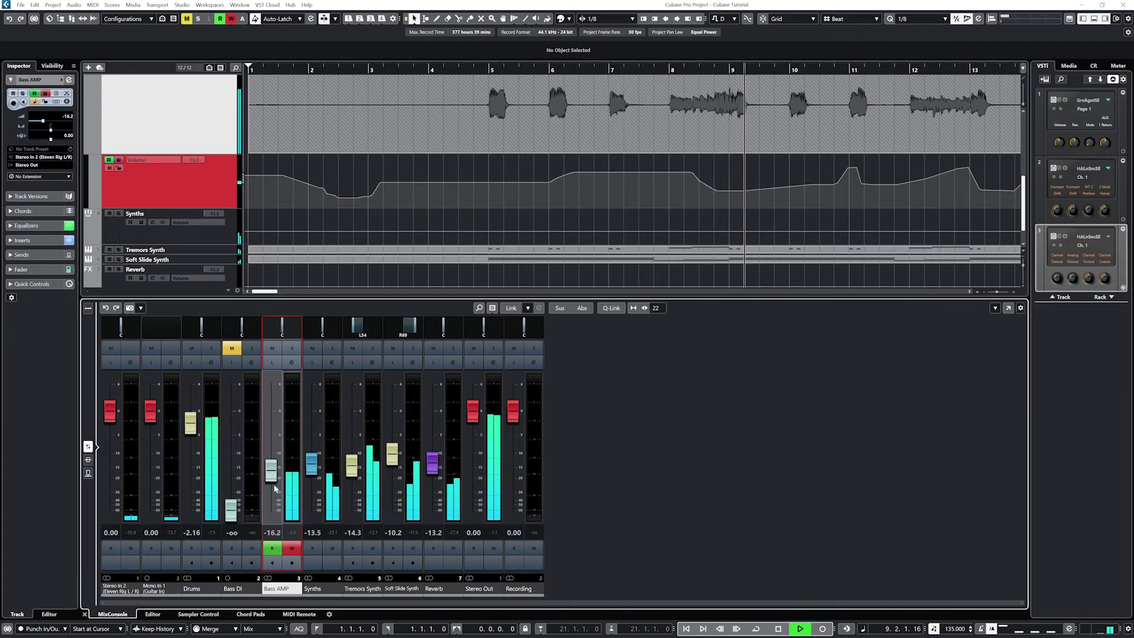
left_click(775, 629)
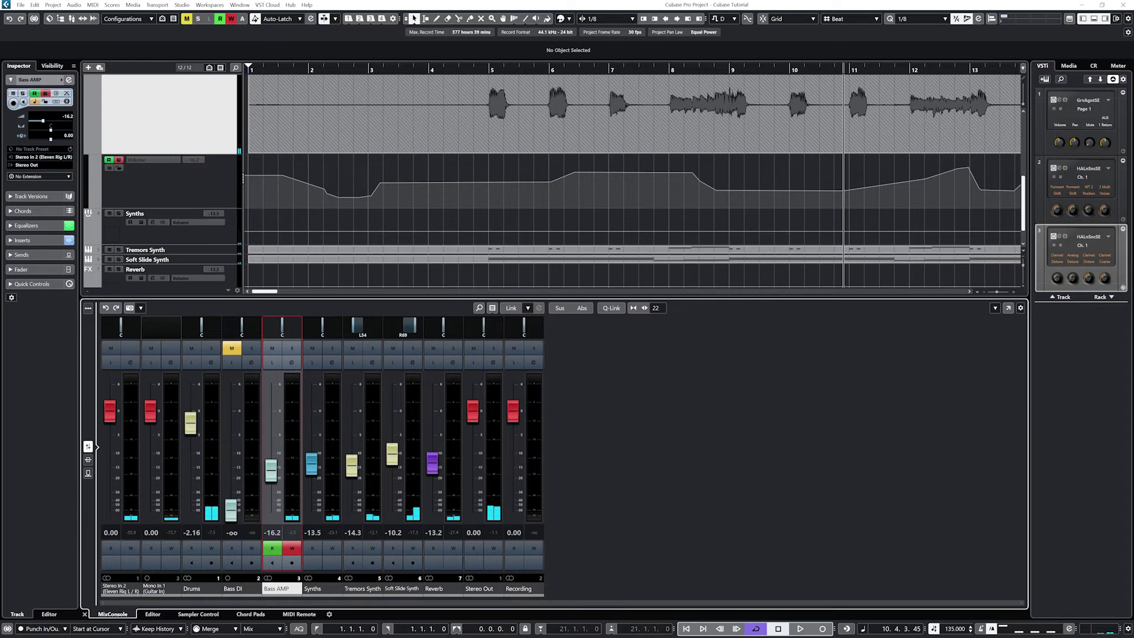
Set the automation mode to Cross-Over and start playback from the project start.
left_click(285, 161)
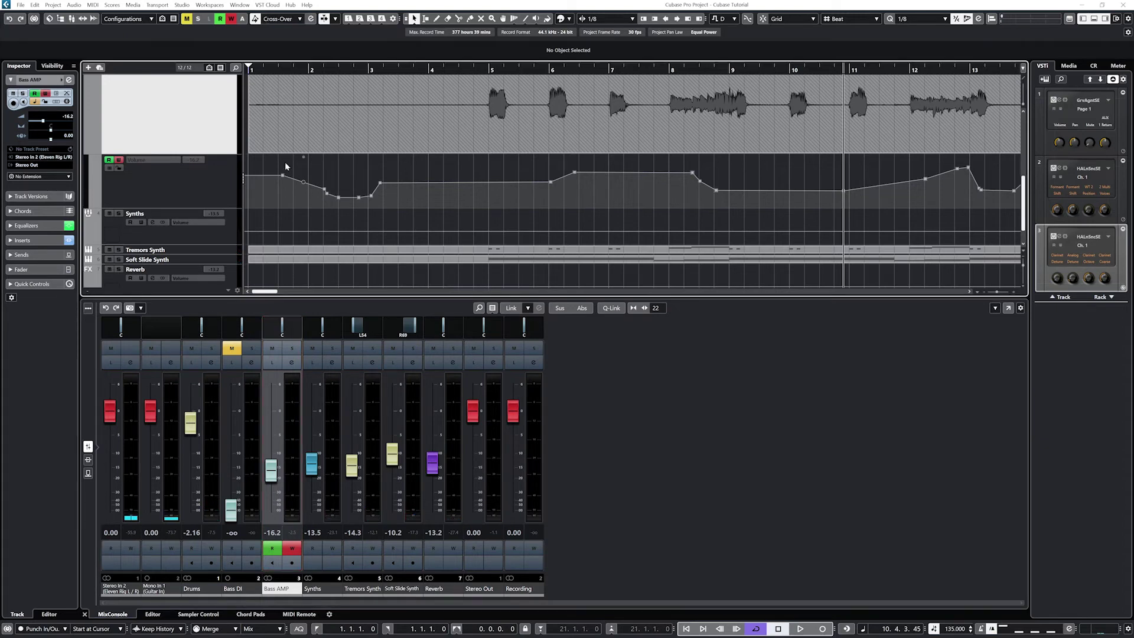
left_click(268, 89)
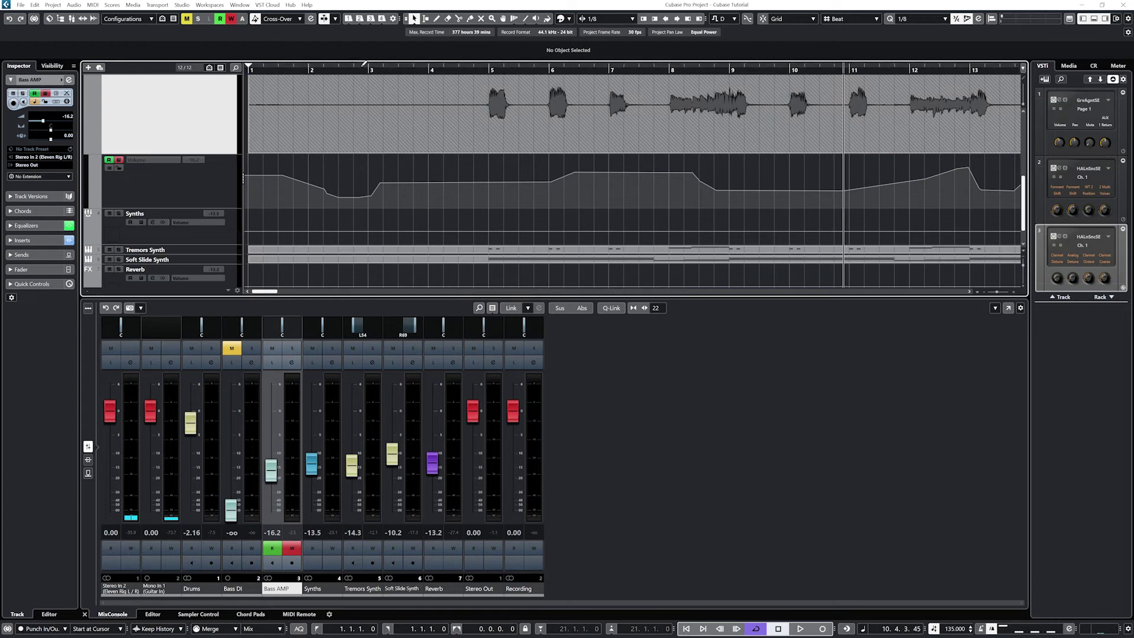
left_click(275, 70)
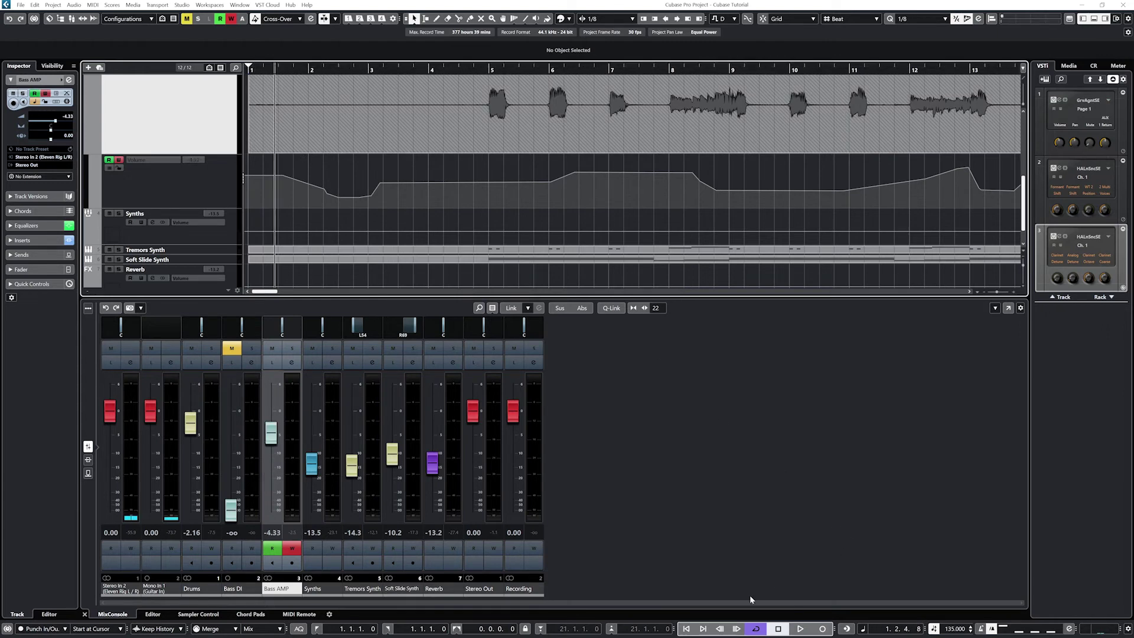
left_click(686, 629)
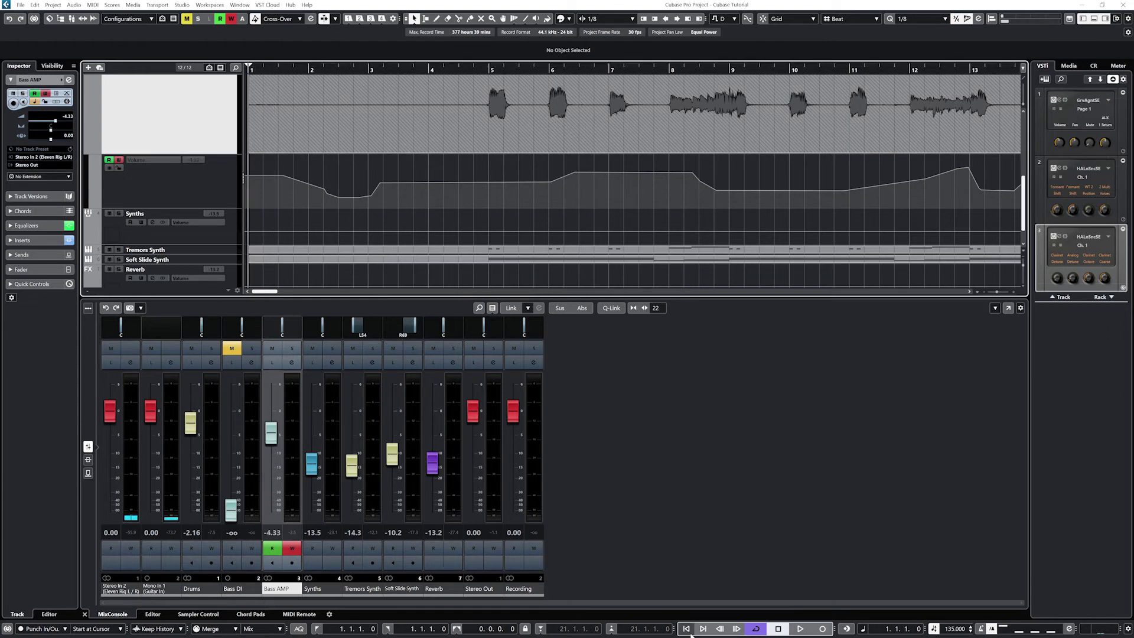
left_click(801, 629)
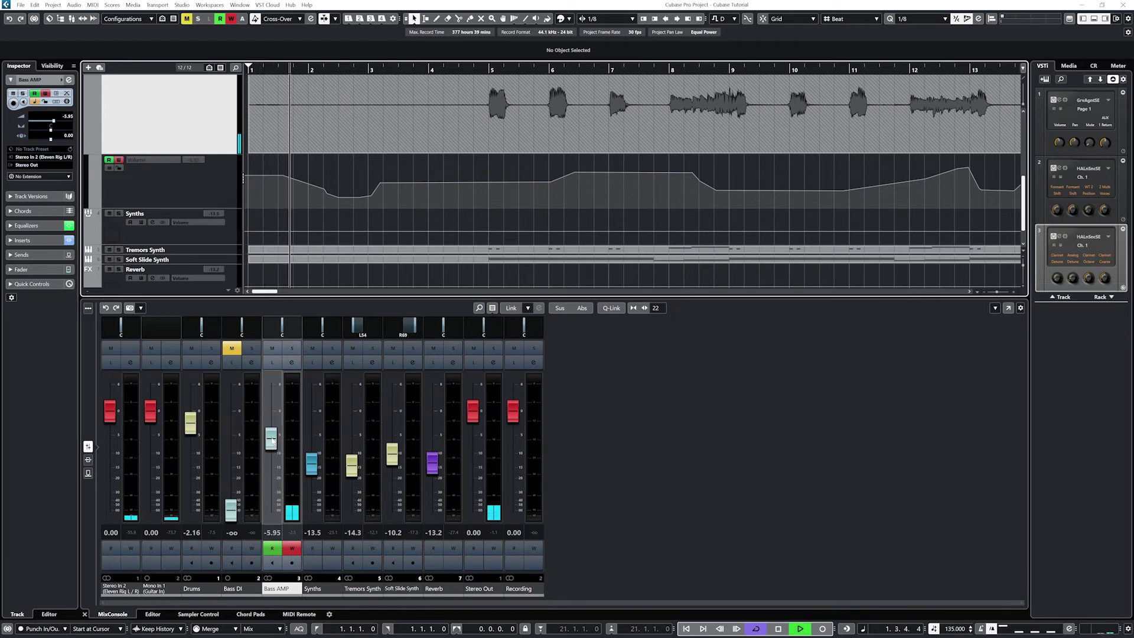
Ride the Bass AMP volume down, up to about -8 dB, then down to about -20 dB.
mouse_move(272, 446)
left_mouse_down()
mouse_move(271, 501)
mouse_move(277, 488)
left_mouse_up()
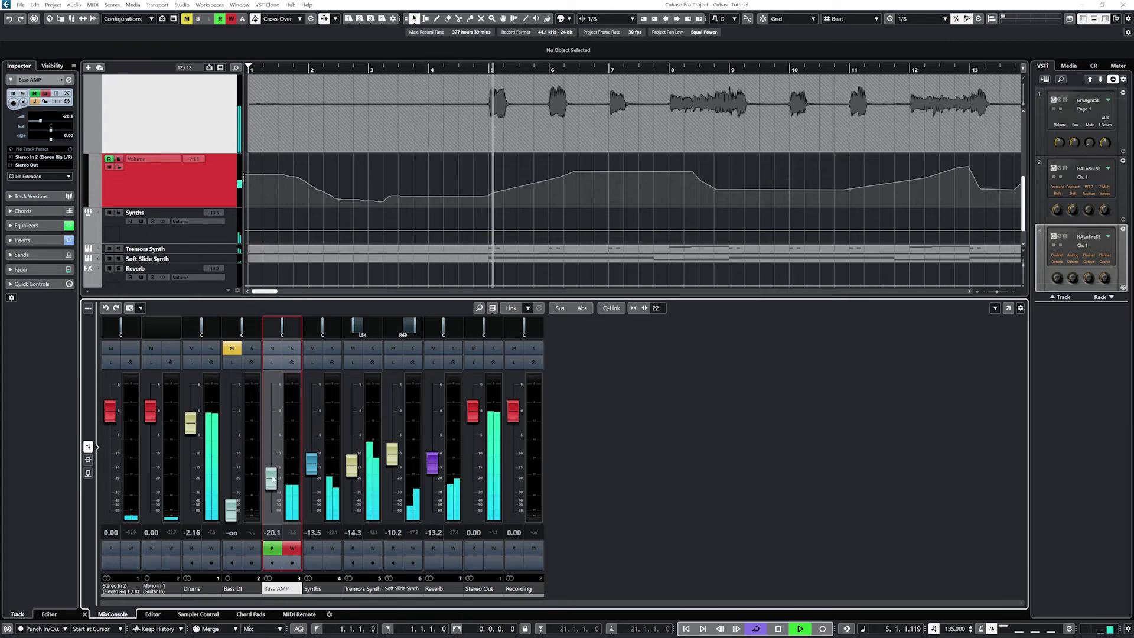
mouse_move(276, 488)
left_mouse_down()
mouse_move(273, 432)
mouse_move(280, 482)
left_mouse_up()
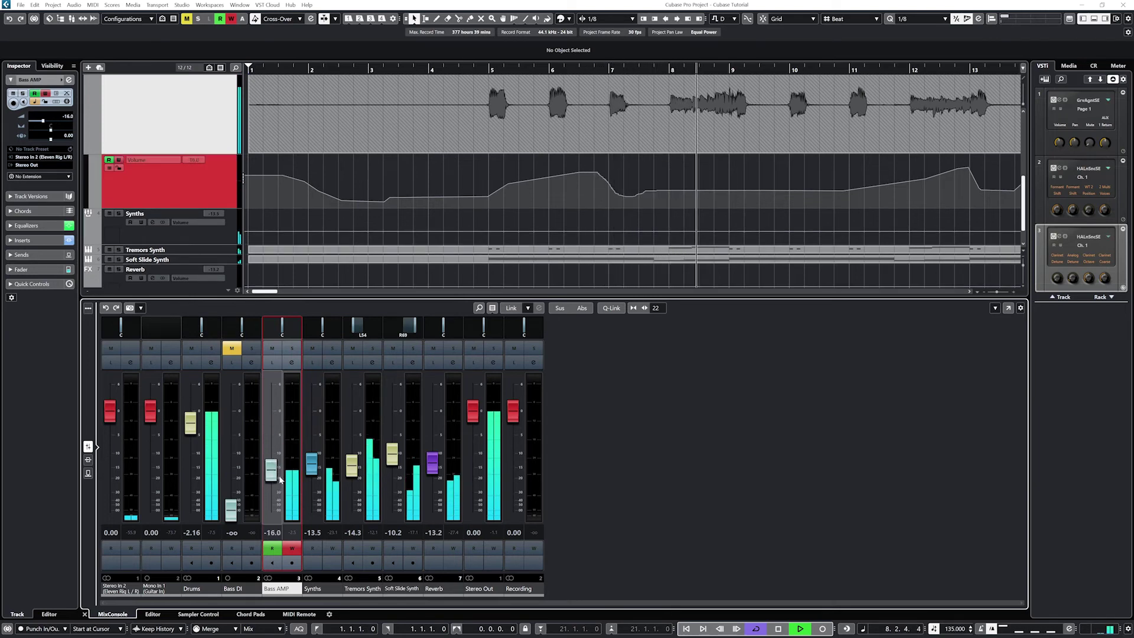
left_click_drag(273, 473, 270, 462)
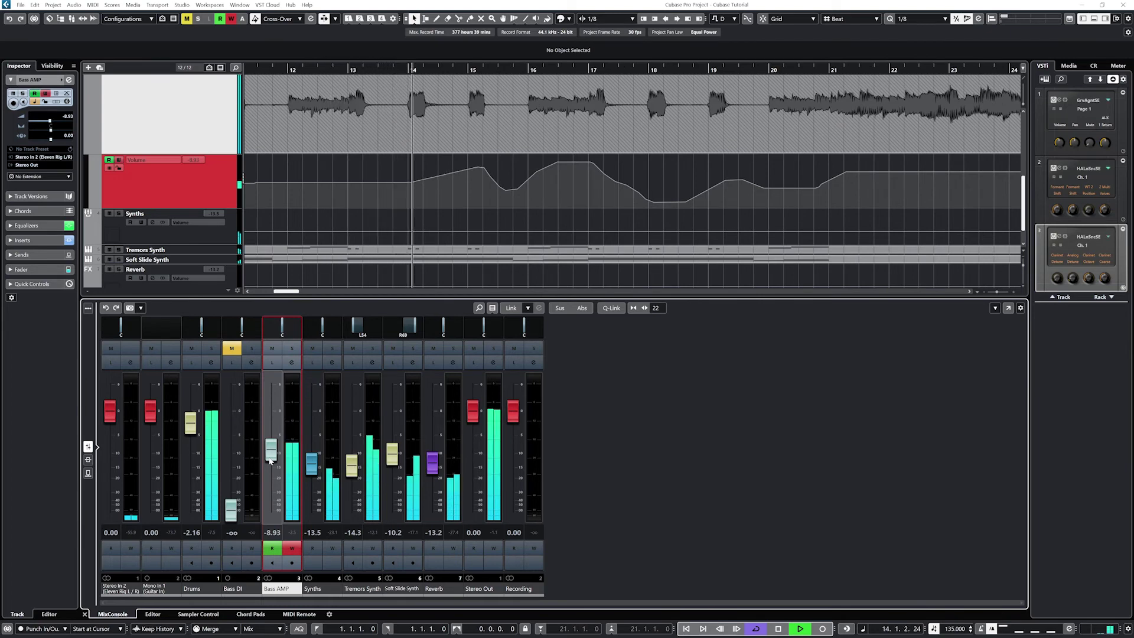
mouse_move(270, 460)
left_mouse_down()
mouse_move(266, 501)
mouse_move(280, 466)
mouse_move(278, 503)
mouse_move(284, 444)
left_mouse_up()
Stop playback, choose Auto-Latch mode, and enable automation read/write on Drums and Bass AMP.
left_click(786, 631)
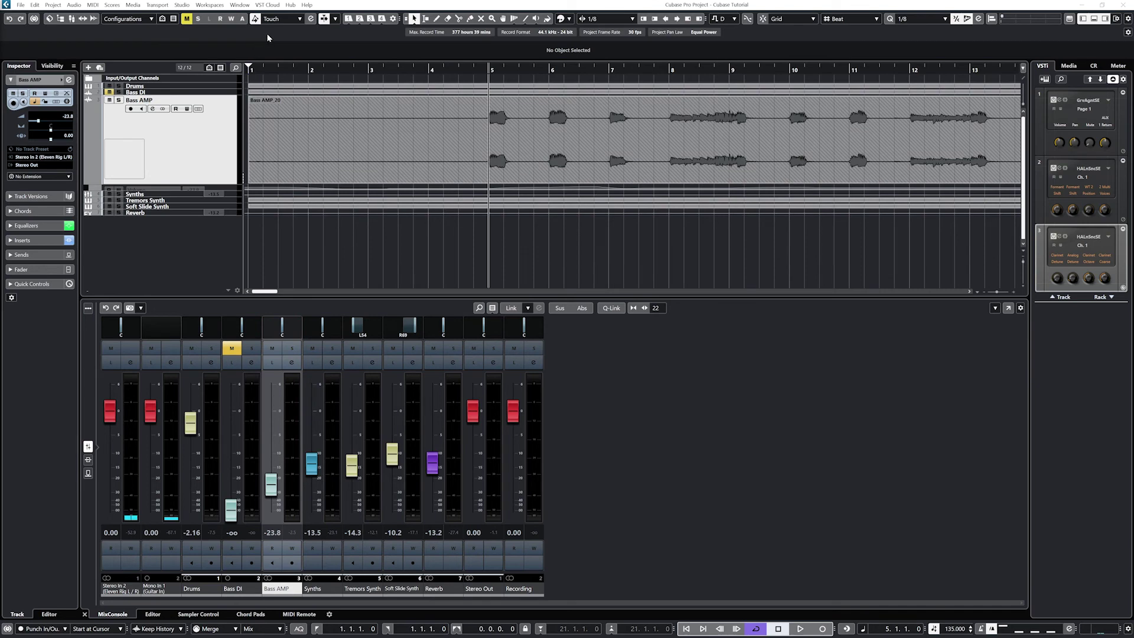
left_click(286, 19)
left_click(291, 39)
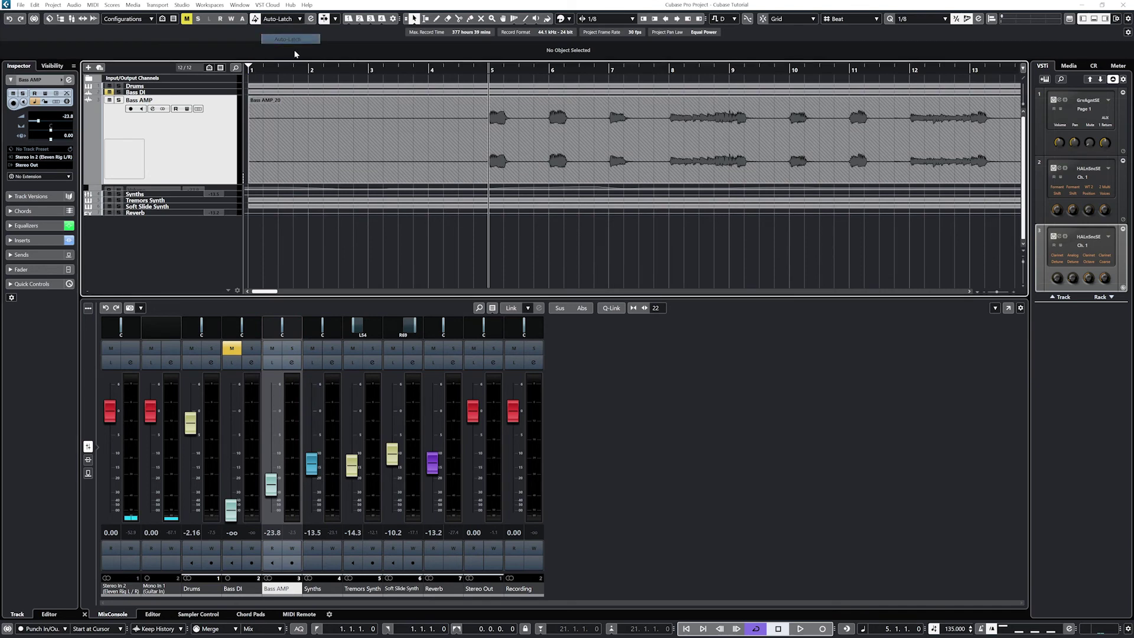
left_click(214, 549)
left_click(293, 549)
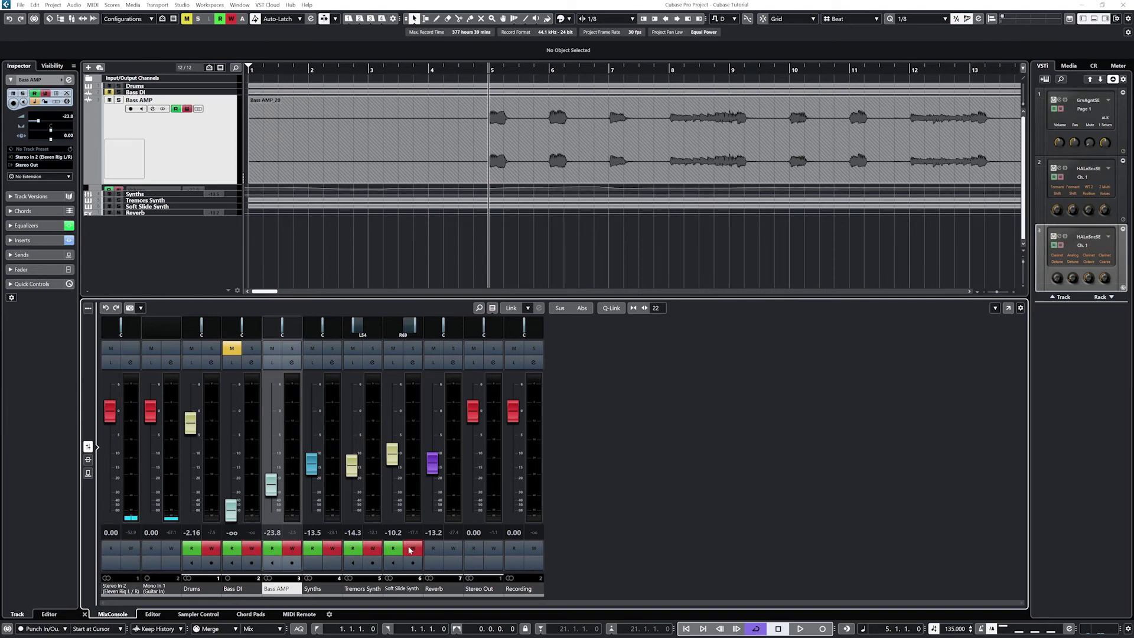
Play from the project start and write a Bass AMP mute near bar 9.
left_click(687, 629)
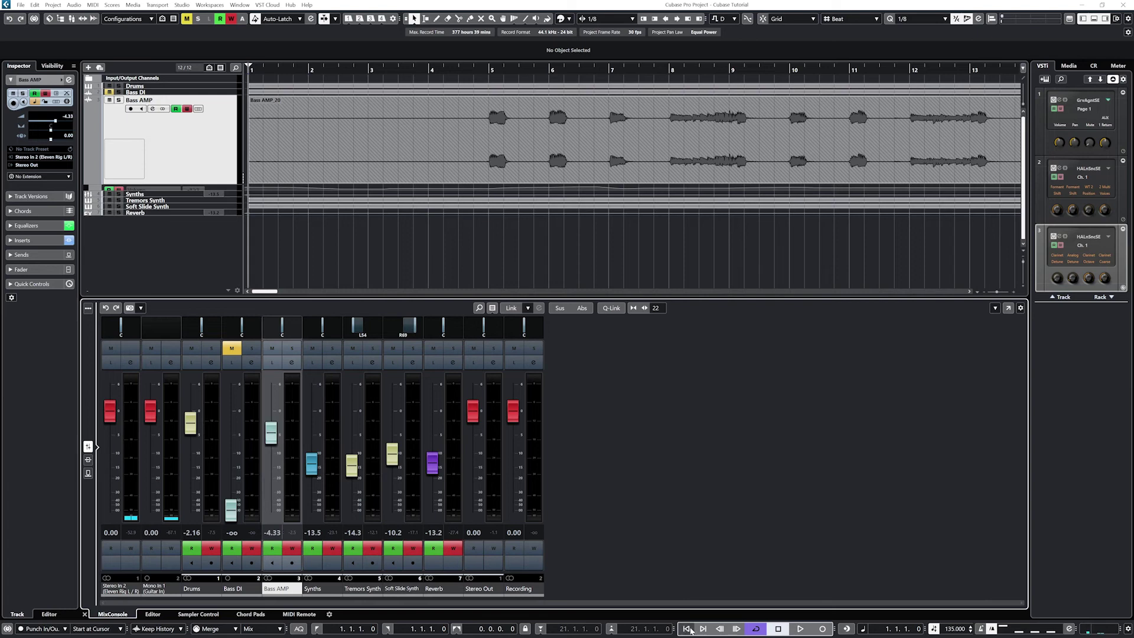
left_click(799, 630)
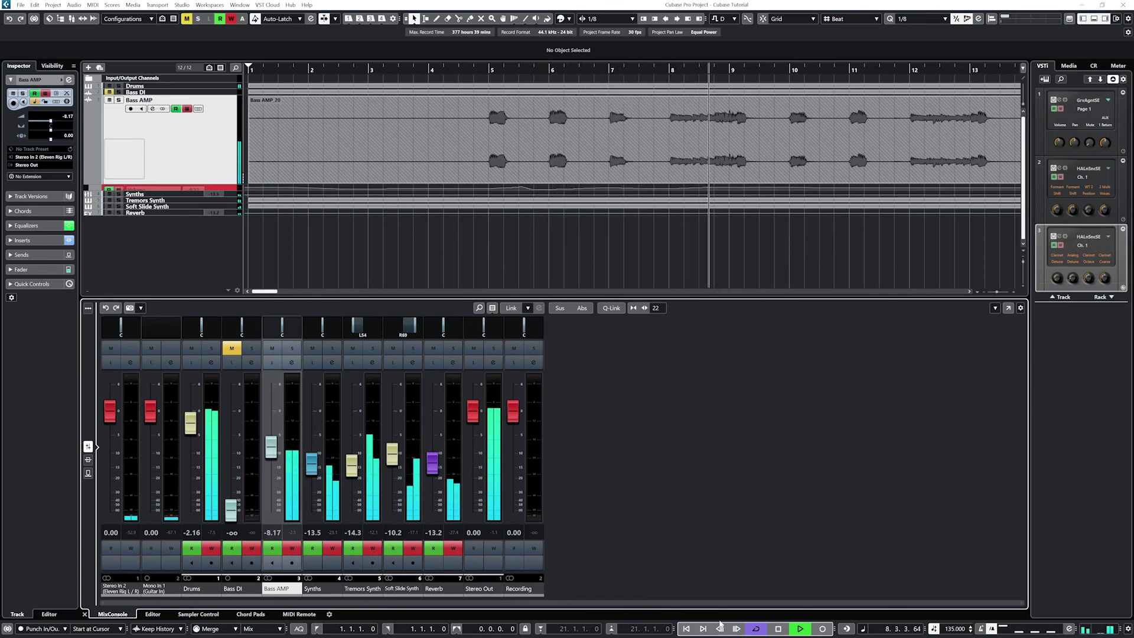
key("m")
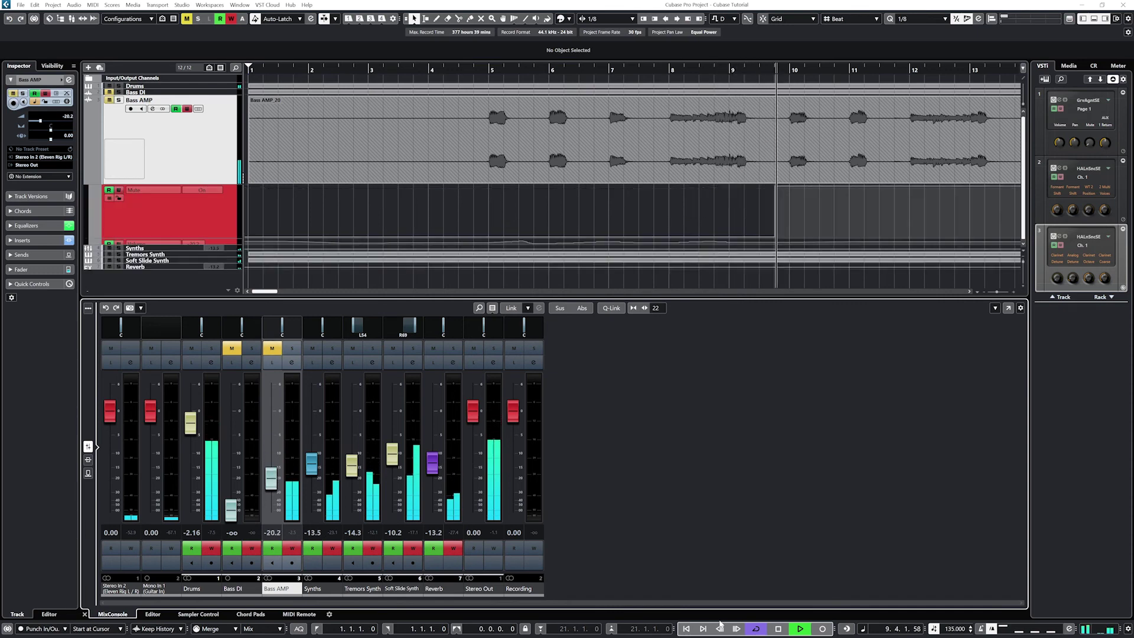